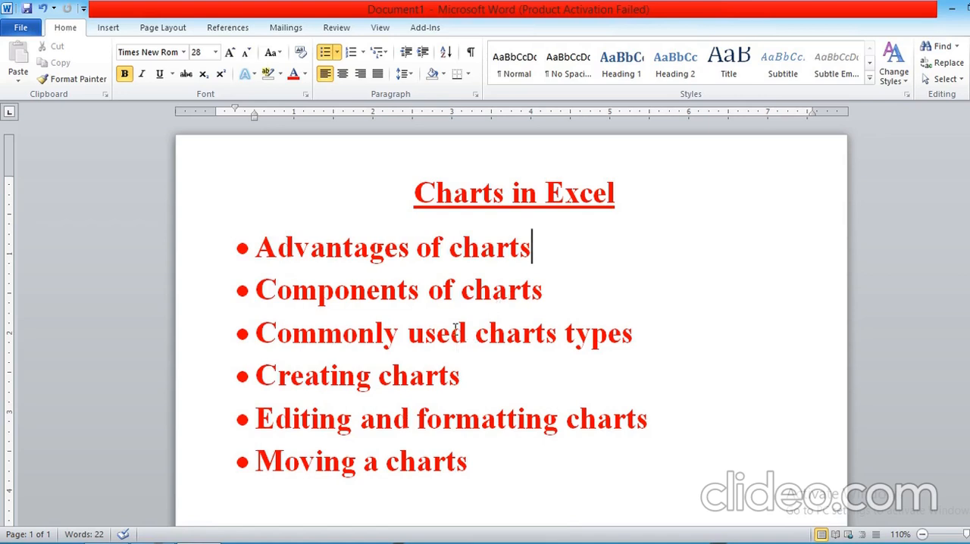
# Switch to Excel, insert a 2-D clustered column chart from the marks table C3:H8 and move it slightly.
pyautogui.hotkey('alt', 'Tab')
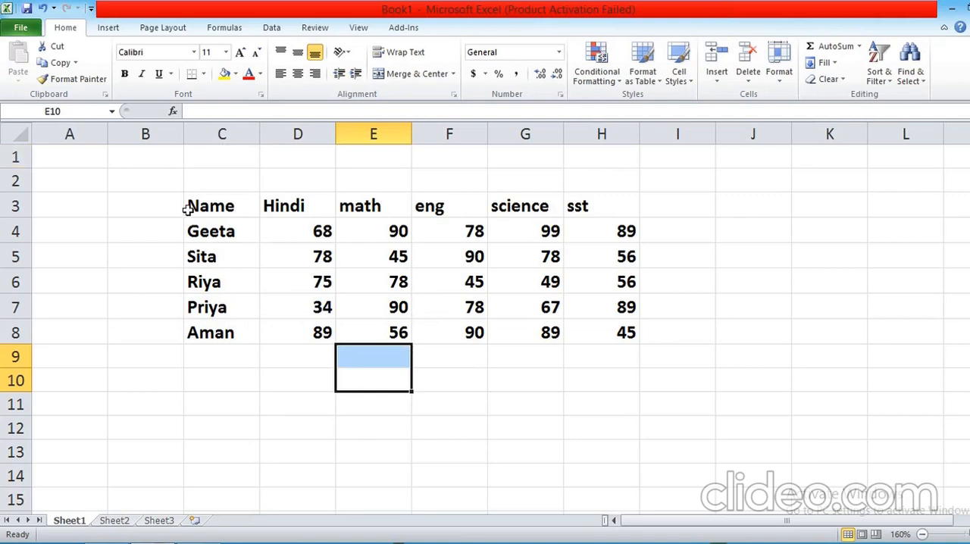
pyautogui.click(218, 200)
pyautogui.moveTo(218, 201); pyautogui.dragTo(622, 322)
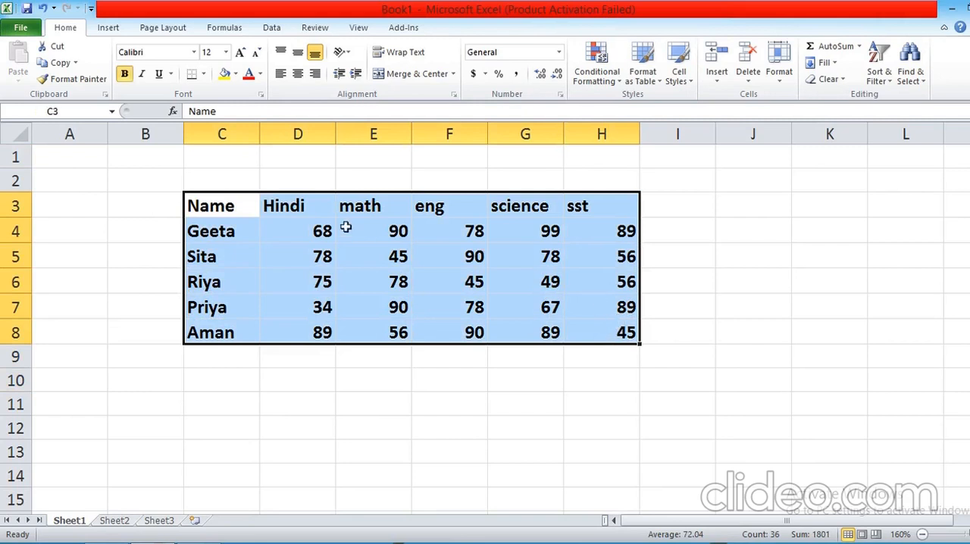
pyautogui.click(108, 30)
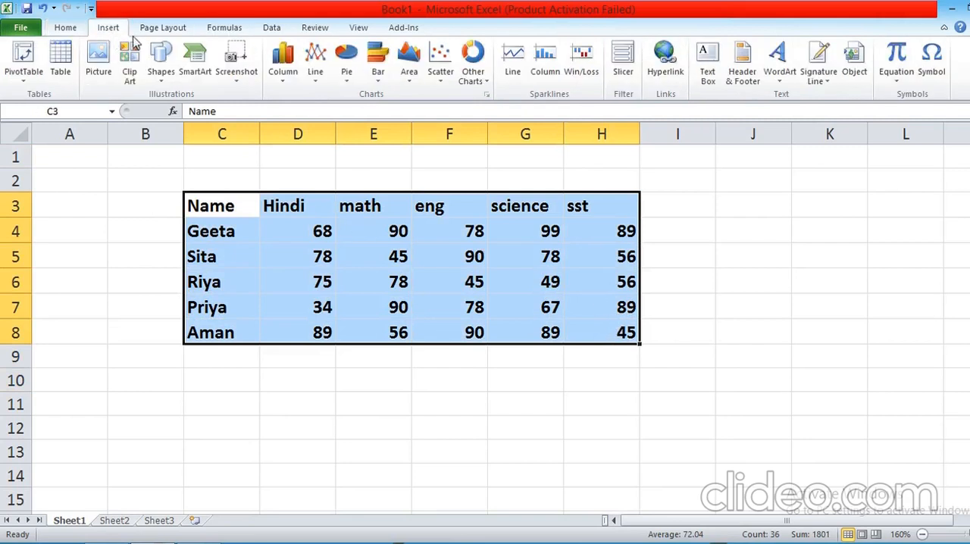
pyautogui.click(284, 72)
pyautogui.click(289, 123)
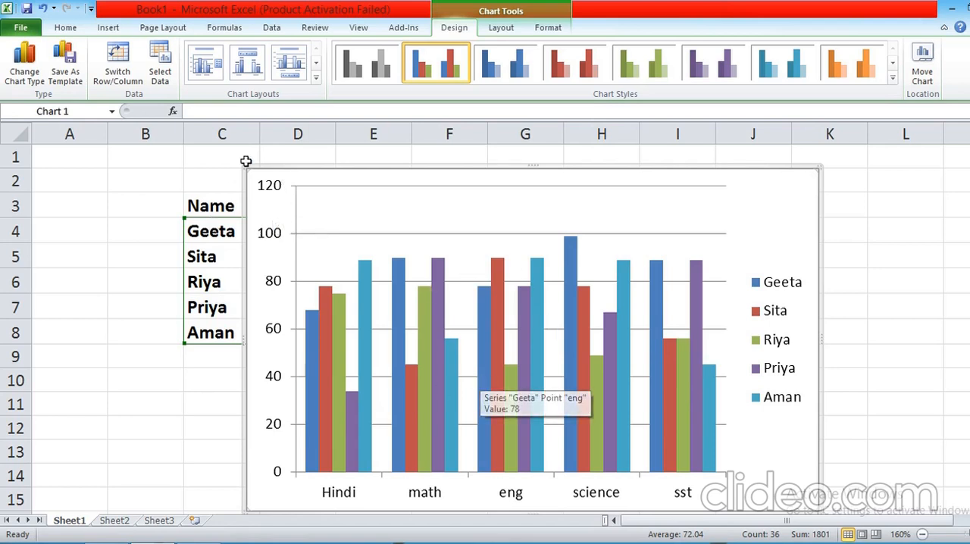
pyautogui.moveTo(340, 174)
pyautogui.mouseDown()
pyautogui.moveTo(458, 154)
pyautogui.moveTo(330, 170)
pyautogui.mouseUp()
# Examine the column chart's plot area and the data points of the student series for each subject.
pyautogui.moveTo(388, 404)
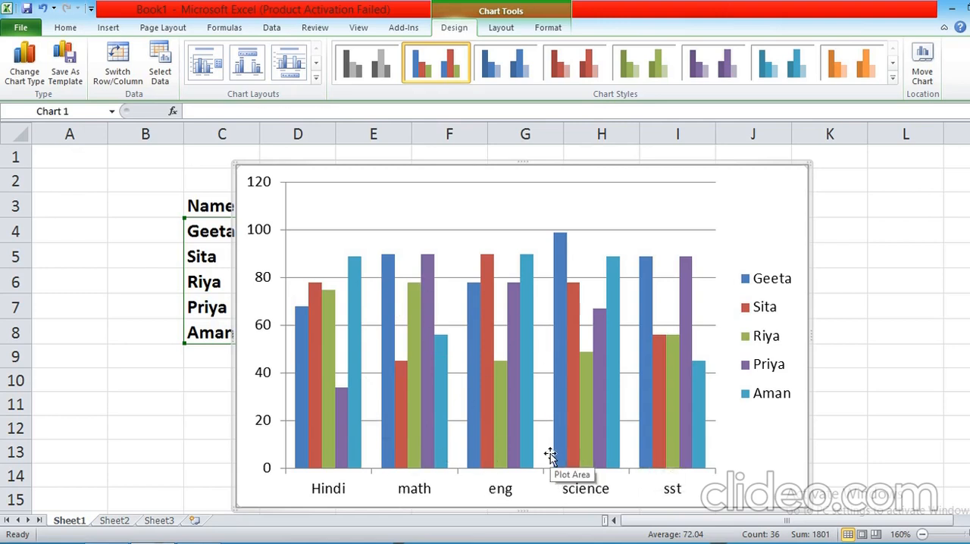
pyautogui.moveTo(395, 438)
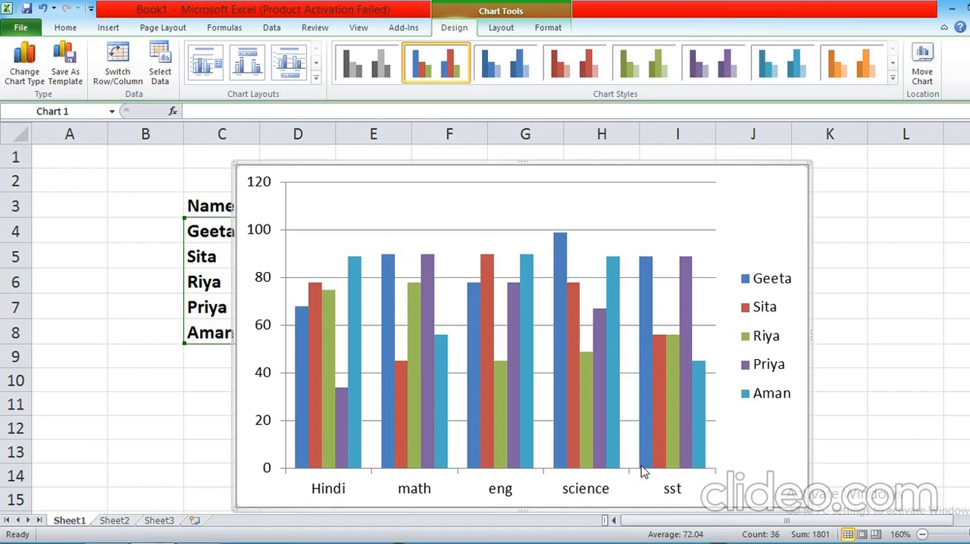
pyautogui.moveTo(646, 469)
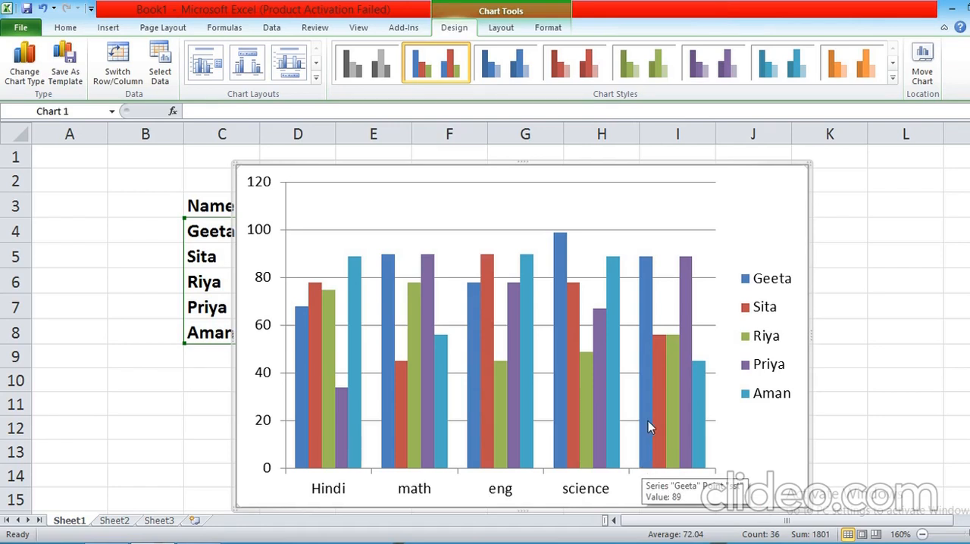
pyautogui.scroll(-1, 652, 421)
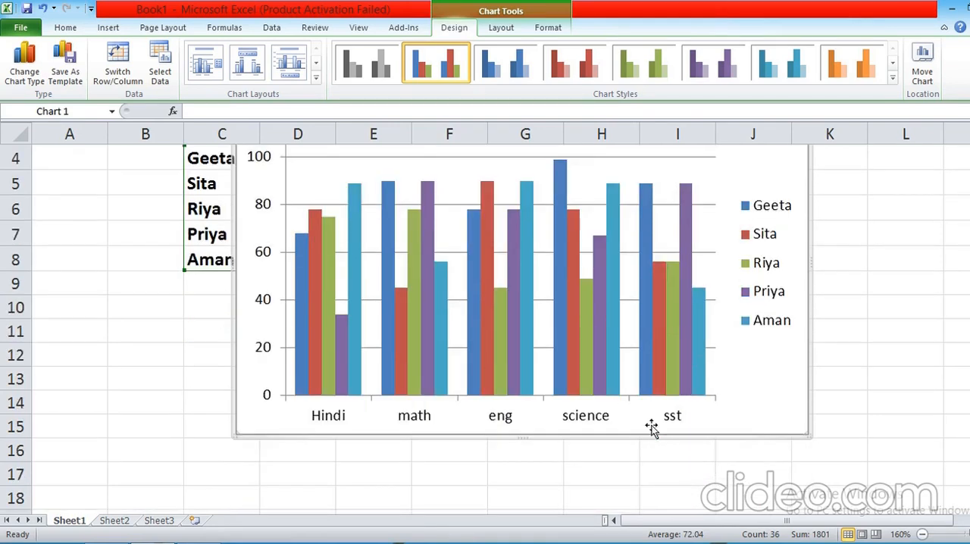
pyautogui.scroll(1, 652, 428)
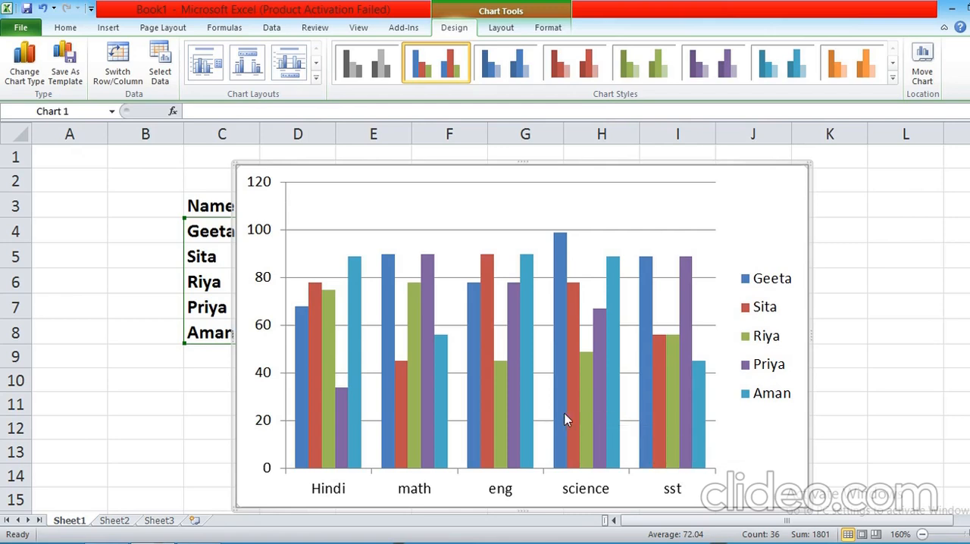
pyautogui.moveTo(556, 411)
pyautogui.moveTo(497, 449)
pyautogui.moveTo(400, 450)
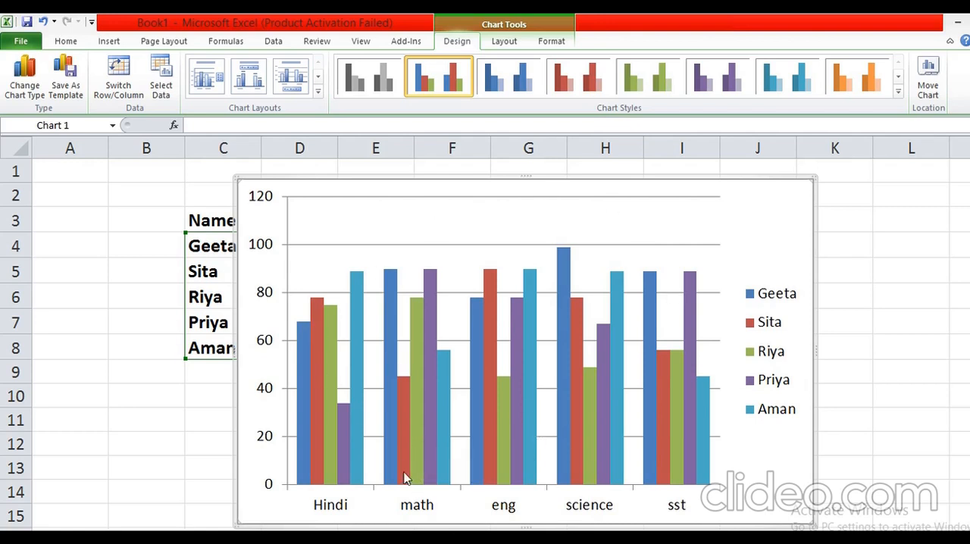
pyautogui.moveTo(521, 425)
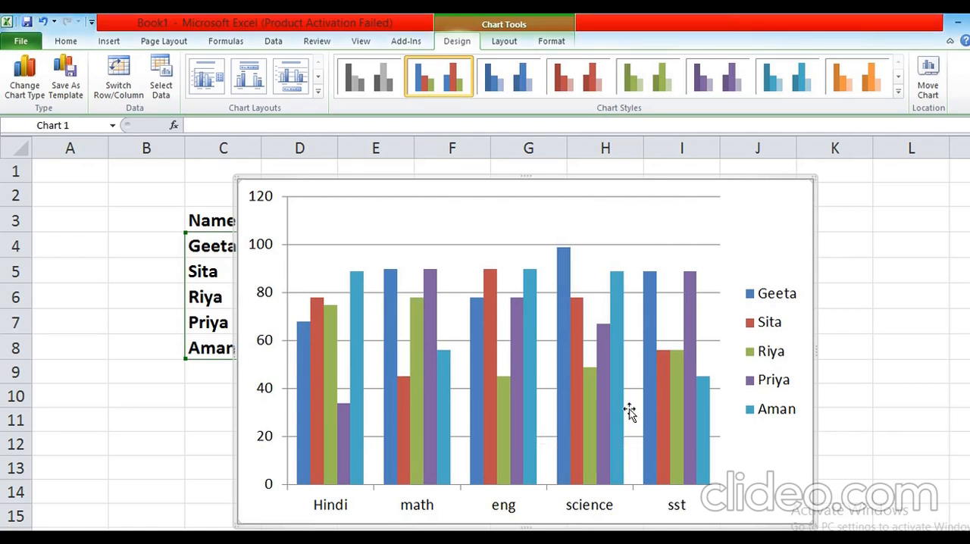
pyautogui.moveTo(579, 417)
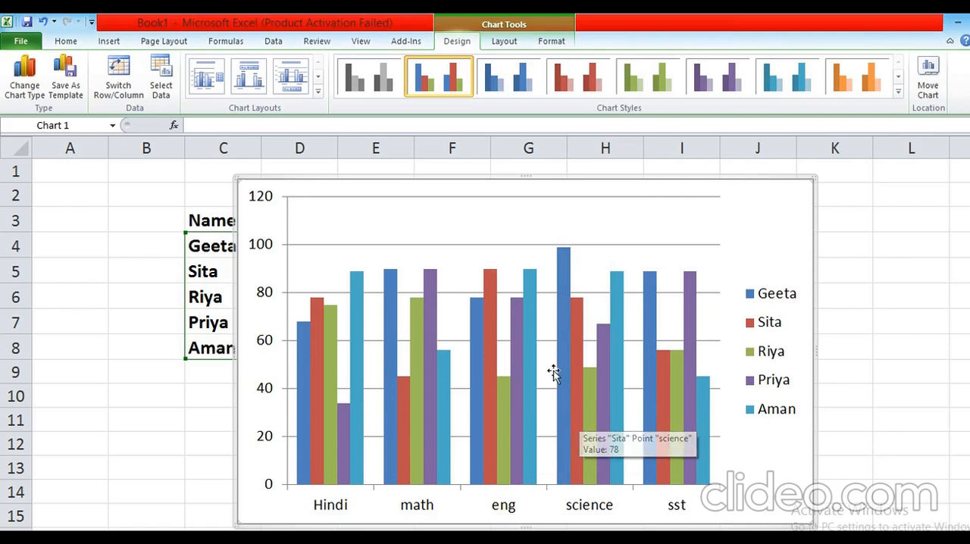
# Check the topic outline in Word, return to Excel and undo the insertion of the column chart.
pyautogui.click(110, 41)
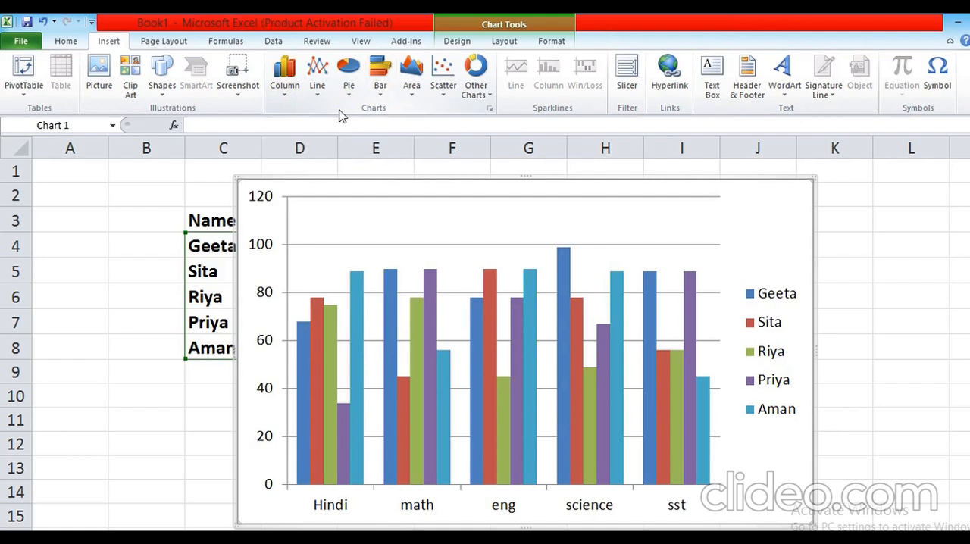
pyautogui.hotkey('alt', 'Tab')
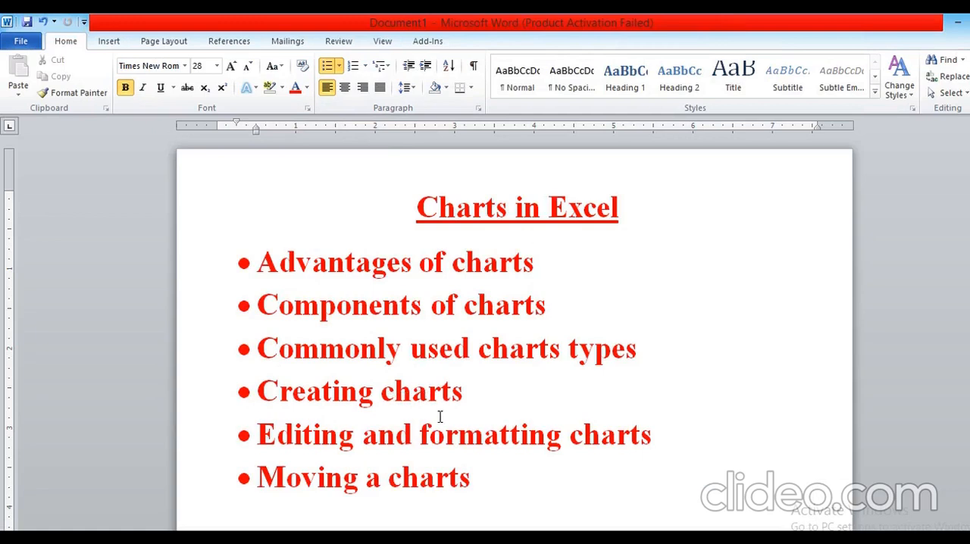
pyautogui.hotkey('alt', 'Tab')
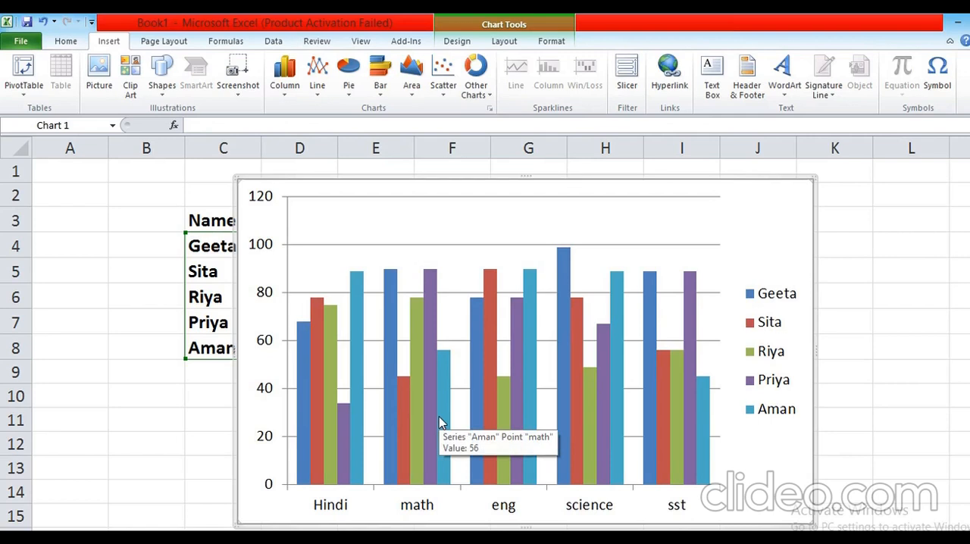
pyautogui.hotkey('ctrl', 'z')
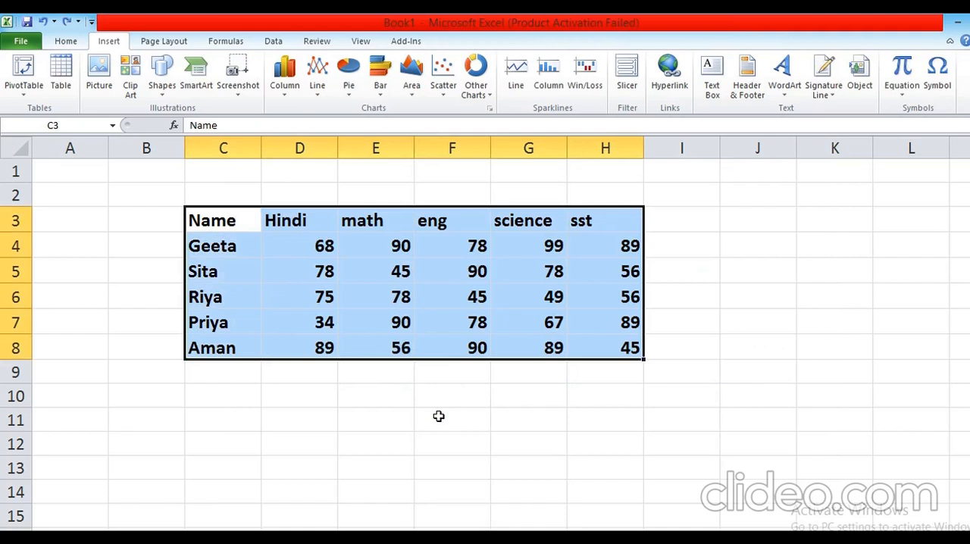
pyautogui.click(754, 254)
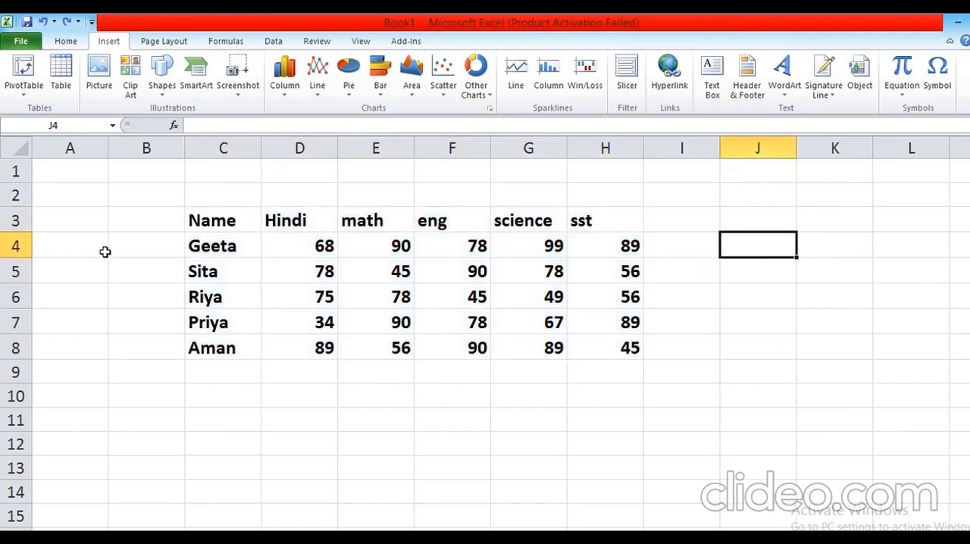
# Create a default column chart of C3:H8 on its own chart sheet, and undo the last action on Sheet1.
pyautogui.click(214, 220)
pyautogui.moveTo(214, 220); pyautogui.dragTo(620, 362)
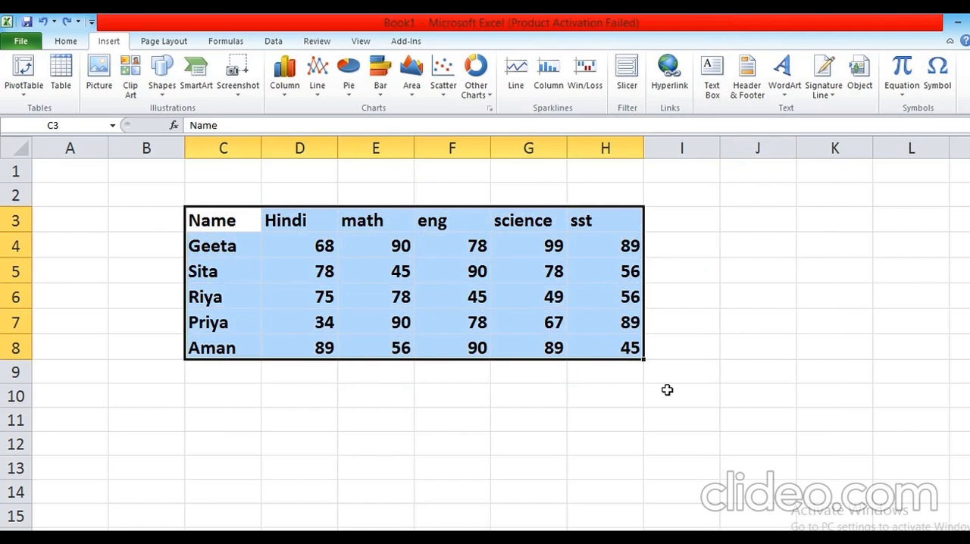
pyautogui.press('F11')
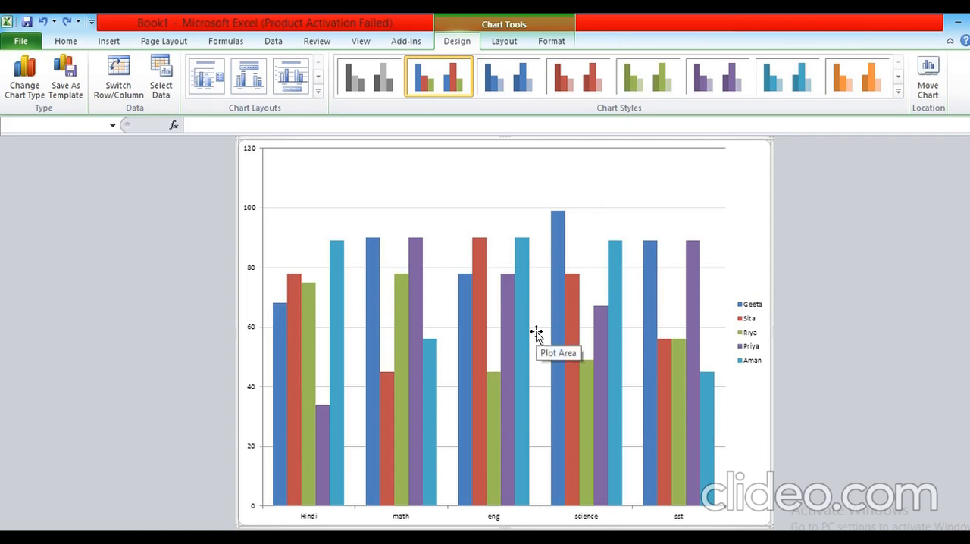
pyautogui.hotkey('alt', 'Tab')
pyautogui.hotkey('ctrl', 'z')
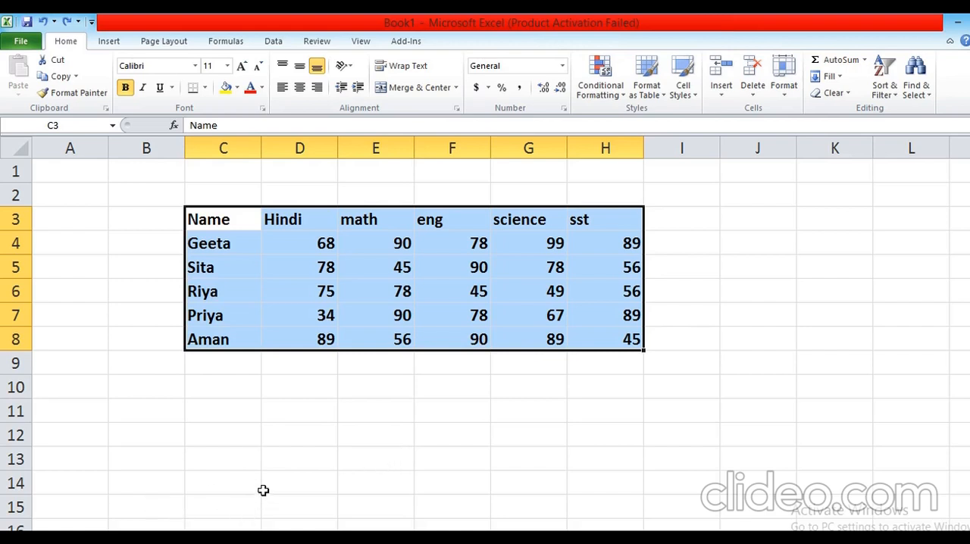
# Insert a stacked cone chart of the marks table C3:H8 using the full chart type dialog.
pyautogui.click(114, 42)
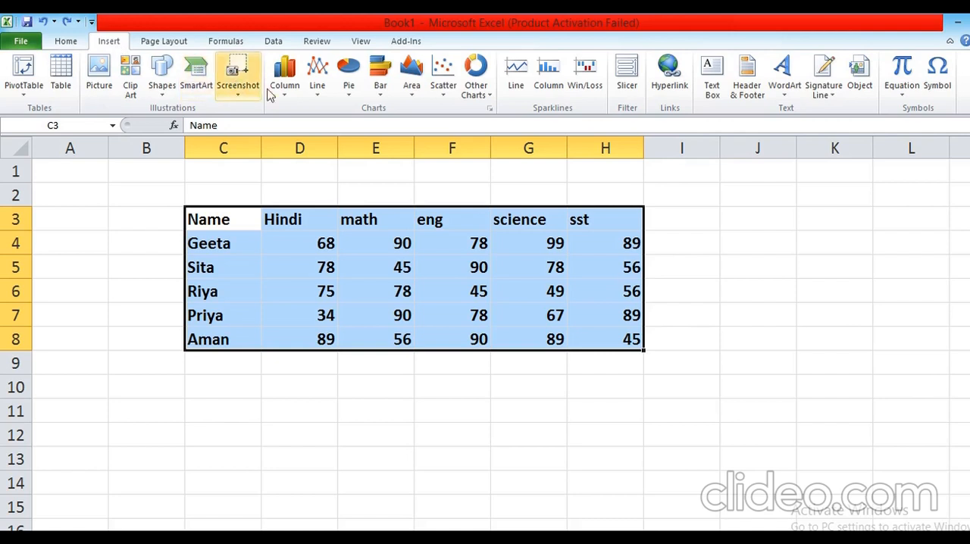
pyautogui.click(490, 110)
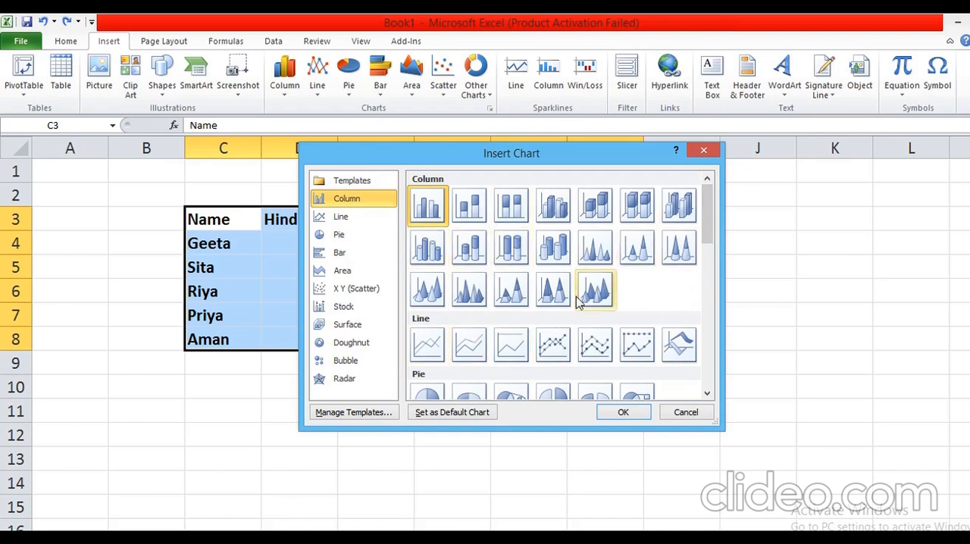
pyautogui.click(641, 258)
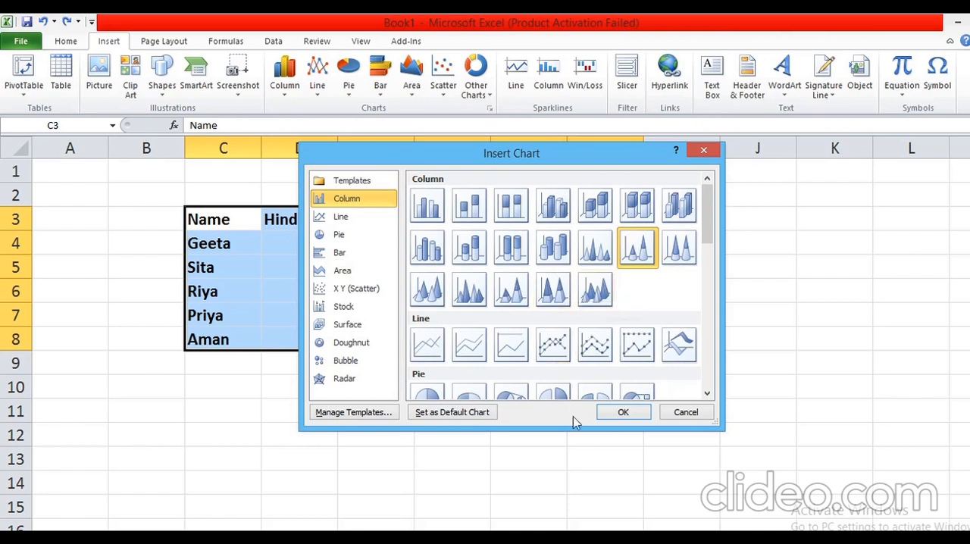
pyautogui.click(627, 413)
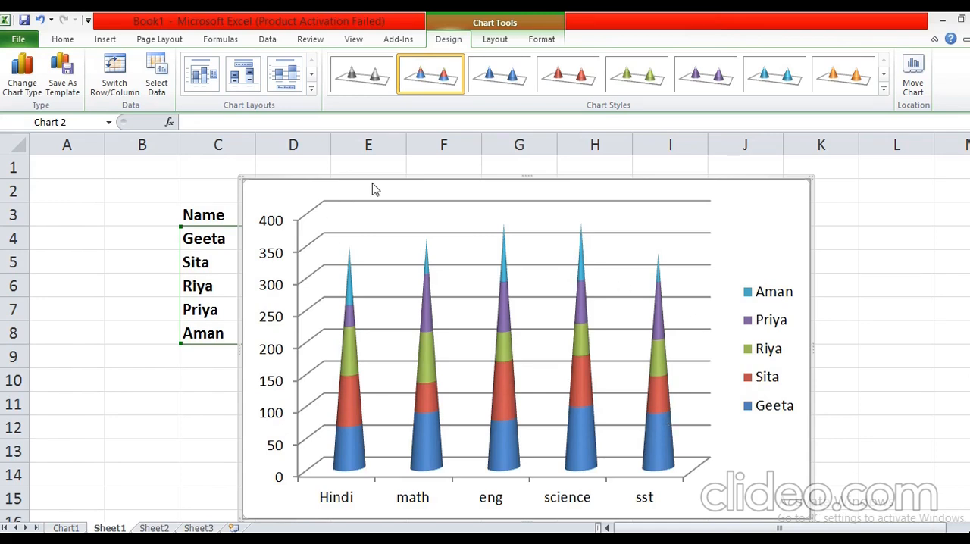
# Change the stacked cone chart to the 3-D Area chart type.
pyautogui.click(106, 40)
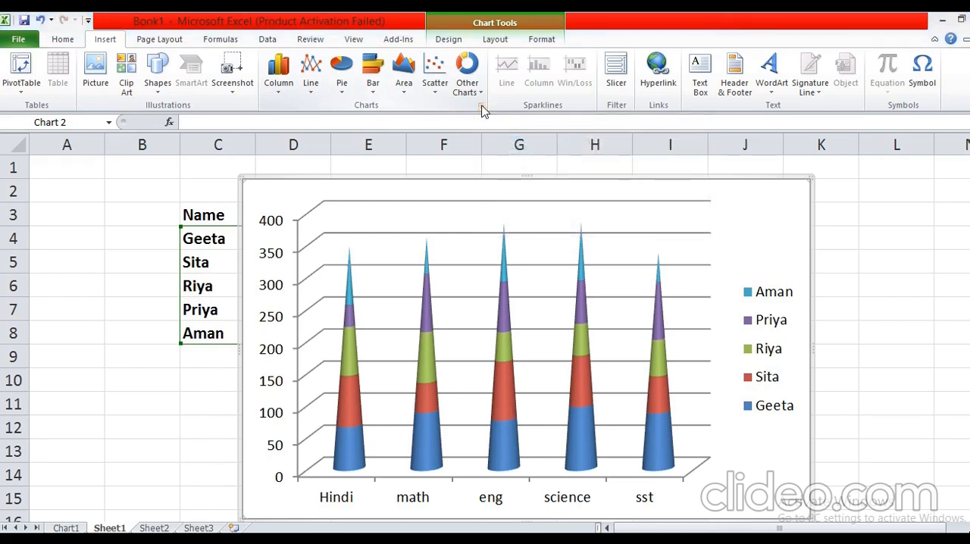
pyautogui.click(481, 107)
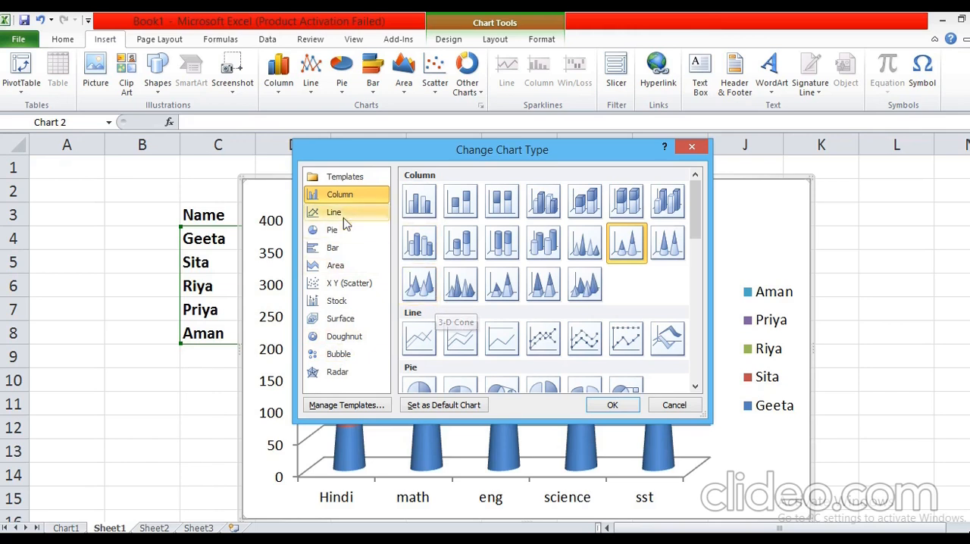
pyautogui.click(340, 267)
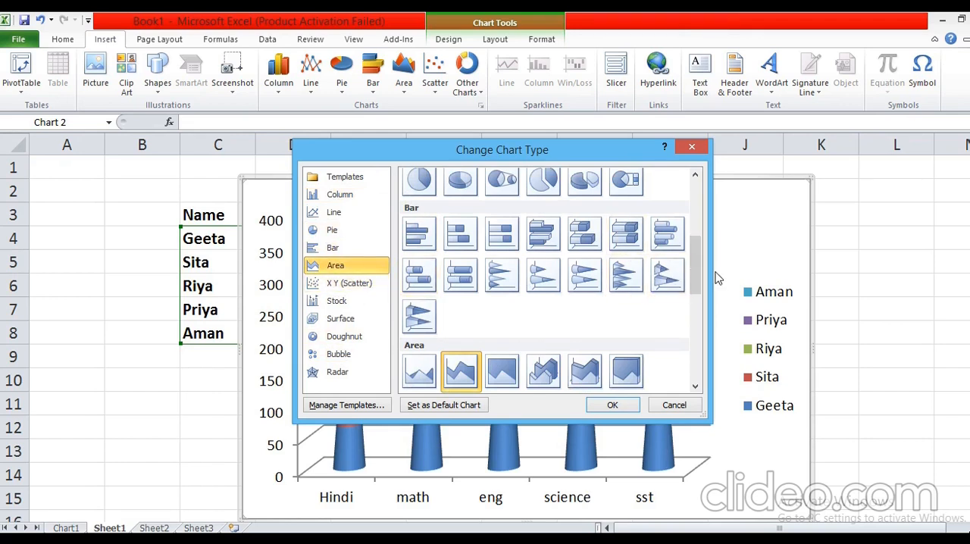
pyautogui.moveTo(697, 281); pyautogui.dragTo(695, 299)
pyautogui.click(543, 287)
pyautogui.click(612, 404)
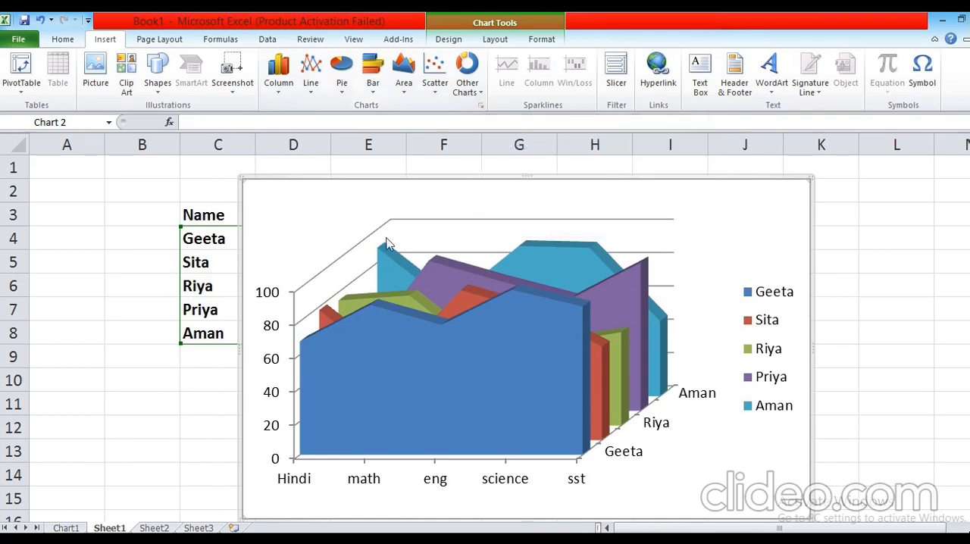
# Try the 2-D clustered column type on the area chart, and undo everything back through the chart's insertion.
pyautogui.click(277, 90)
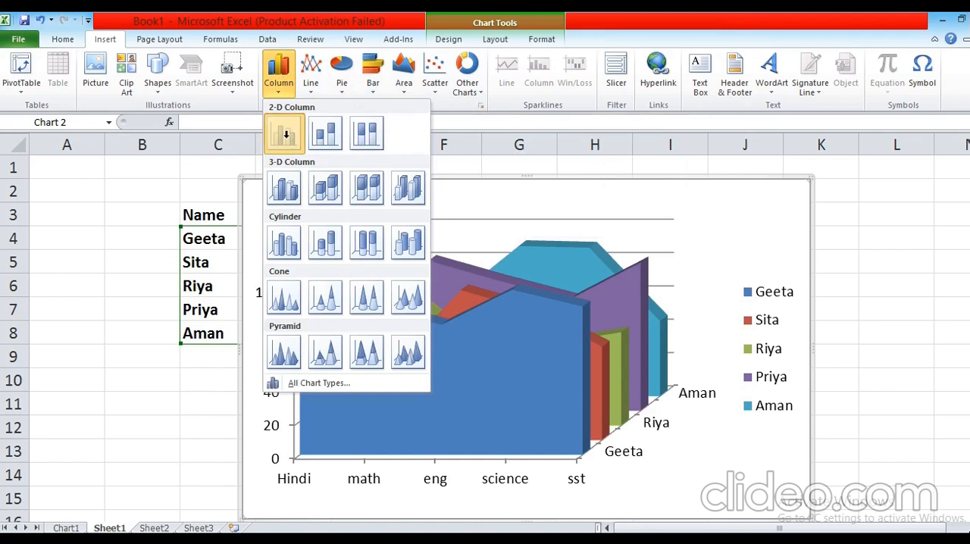
pyautogui.click(283, 133)
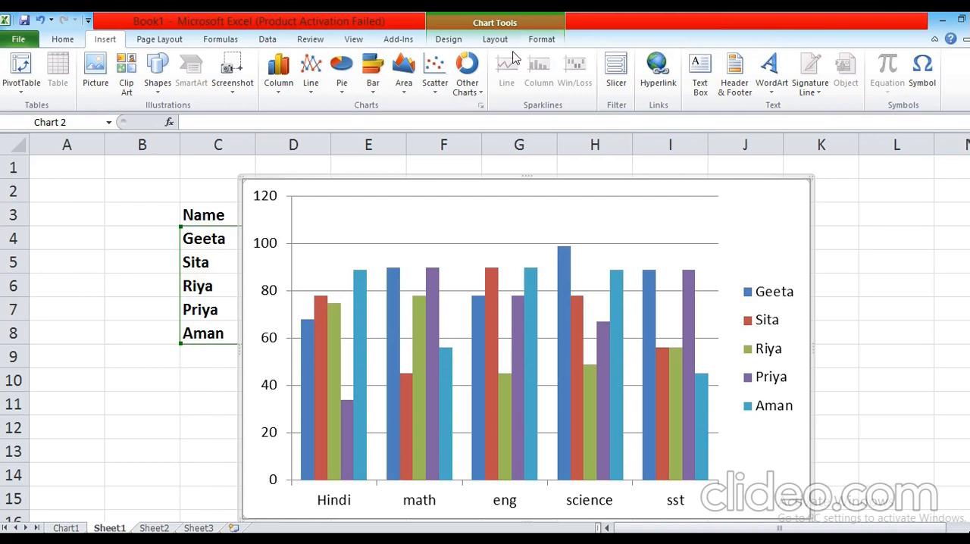
pyautogui.hotkey('ctrl', 'z')
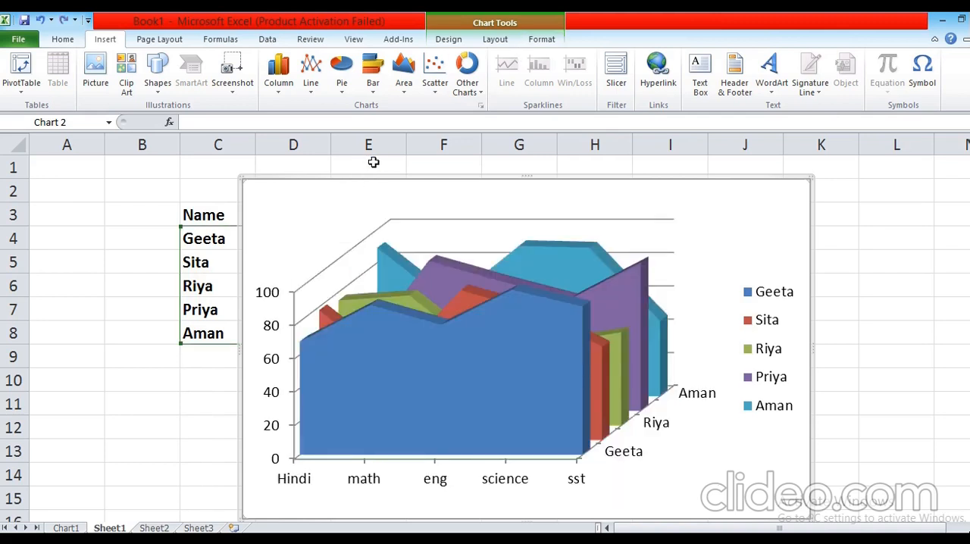
pyautogui.hotkey('ctrl', 'z')
pyautogui.hotkey('ctrl', 'z')
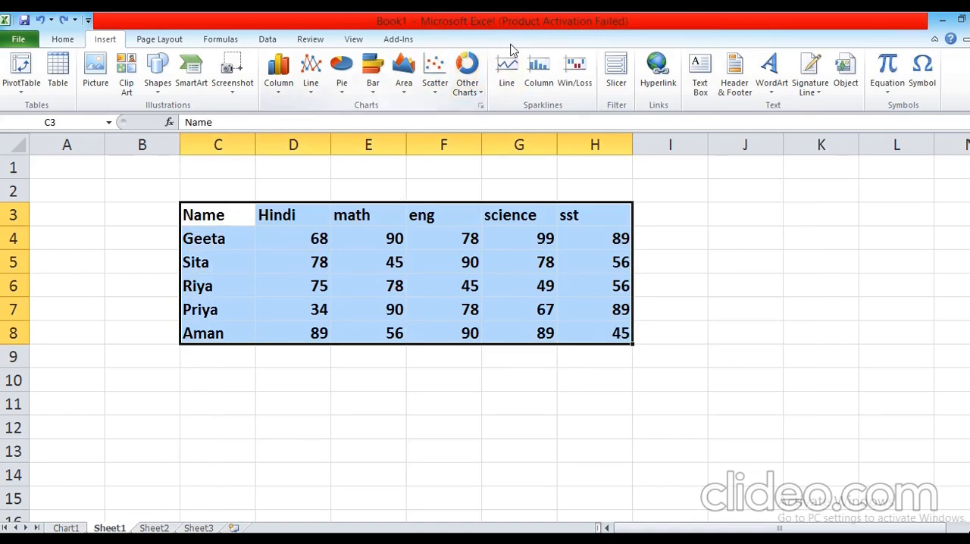
# Insert a 100% stacked column chart in 3-D from the marks table C3:H8.
pyautogui.click(279, 84)
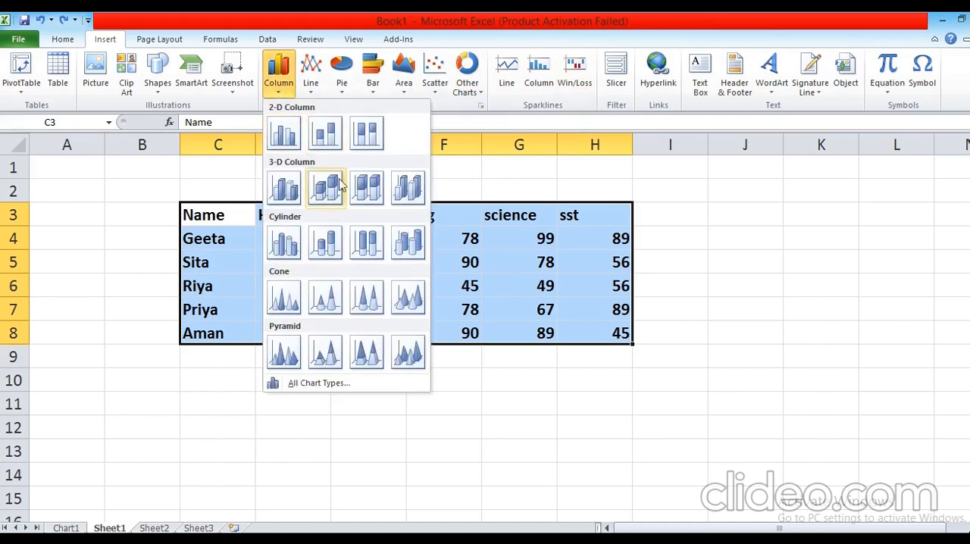
pyautogui.click(363, 187)
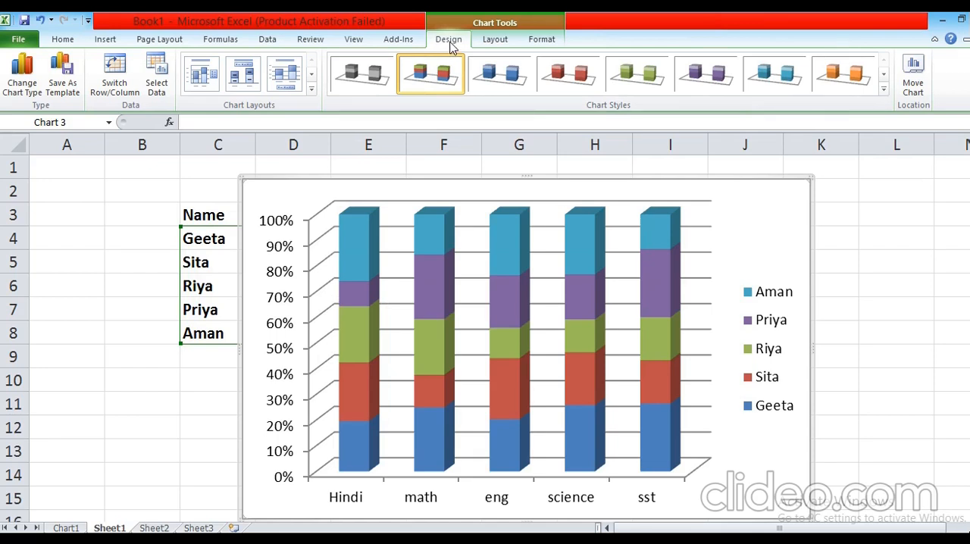
# Try changing the 100% stacked column chart to the Line with Markers chart type.
pyautogui.click(21, 92)
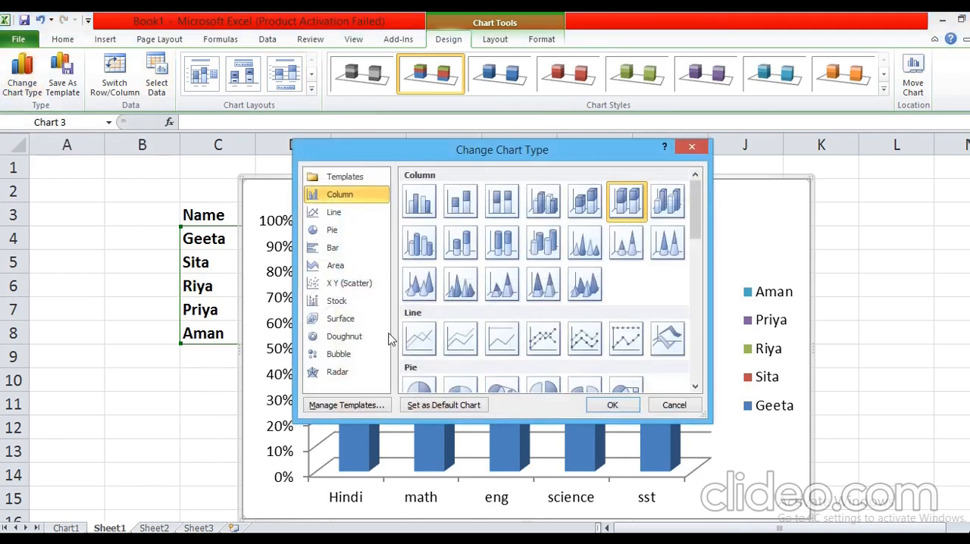
pyautogui.click(332, 214)
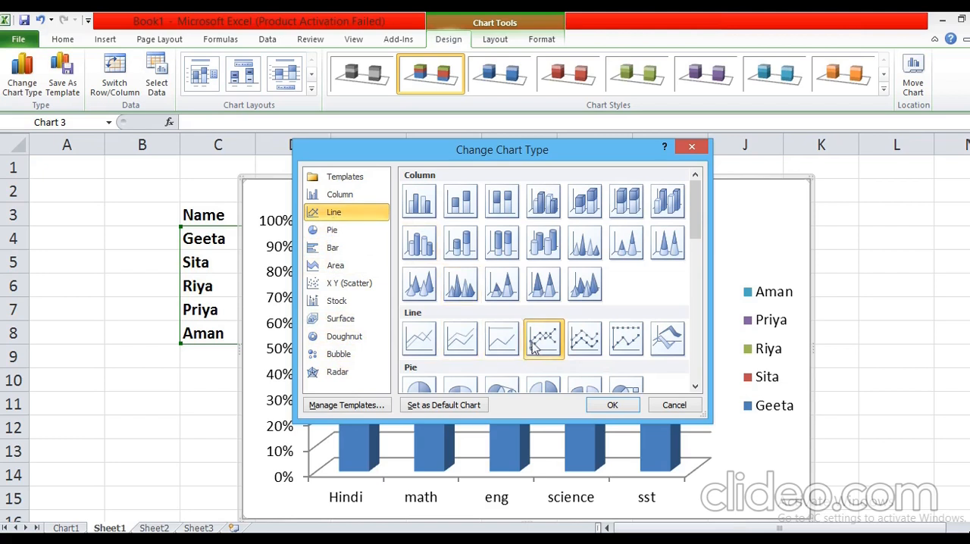
pyautogui.click(613, 403)
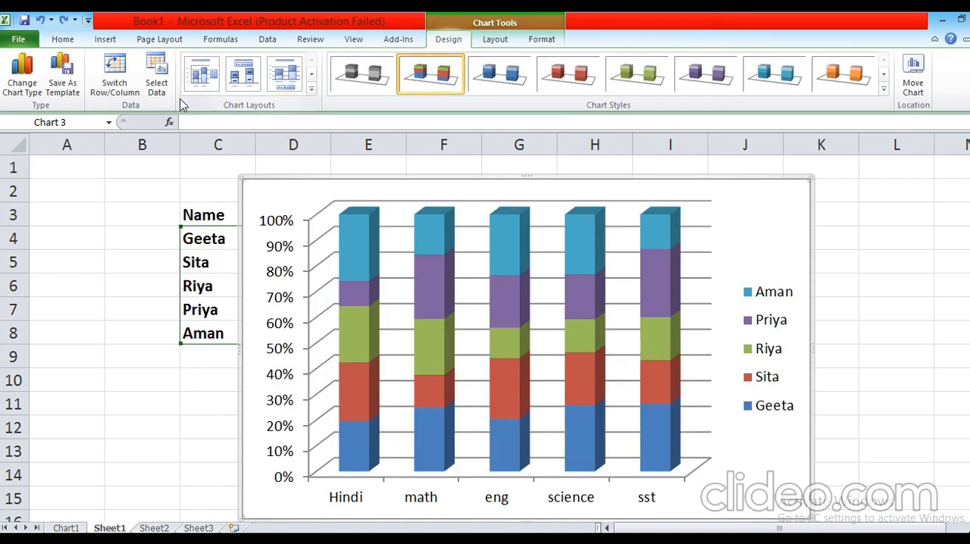
# Change the 100% stacked column chart to the Stacked Line chart type.
pyautogui.click(30, 90)
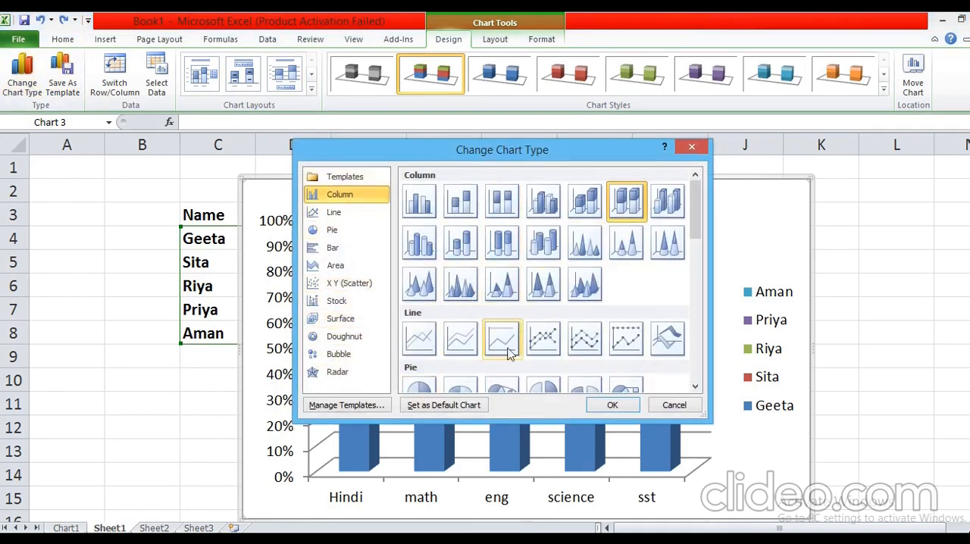
pyautogui.click(333, 213)
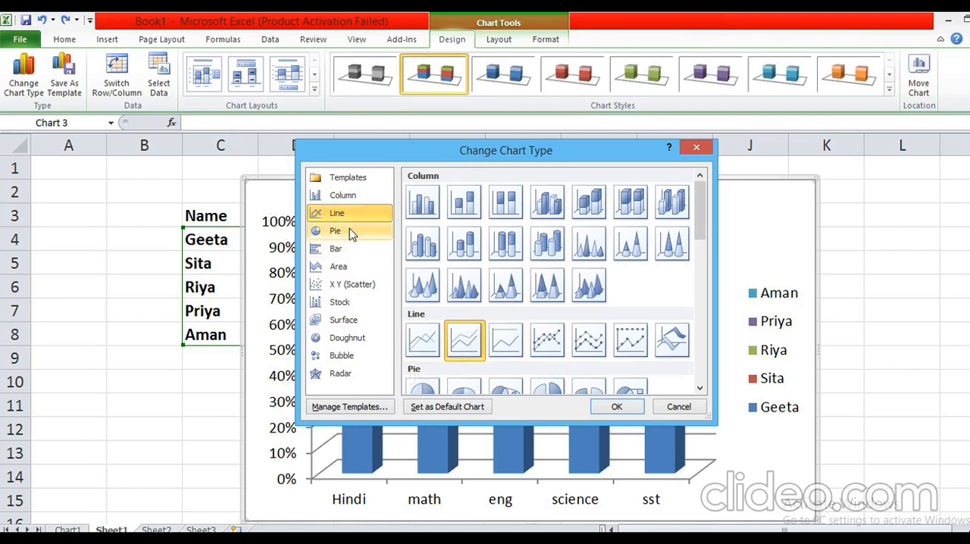
pyautogui.click(615, 407)
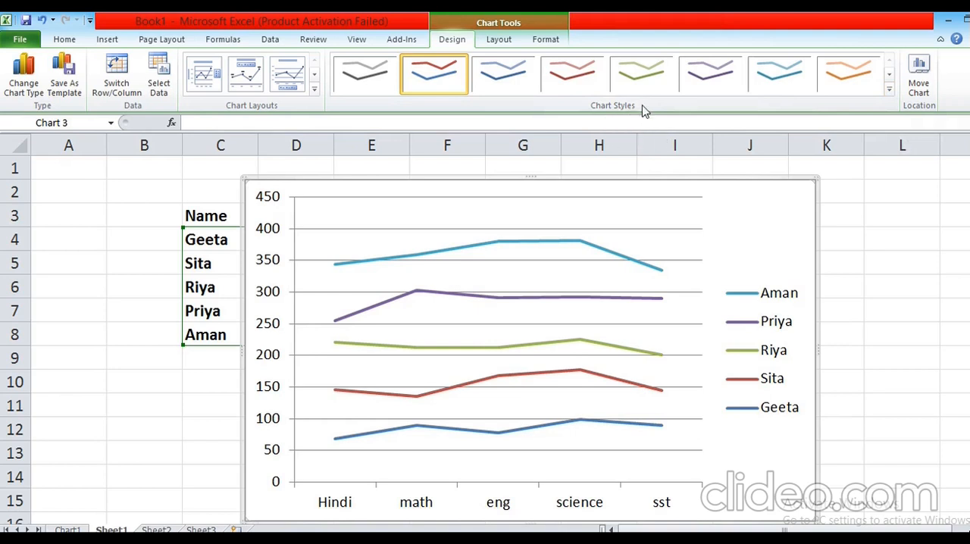
# Restyle the stacked line chart, trying the red style on a dark background and settling on the purple Style 14.
pyautogui.click(889, 91)
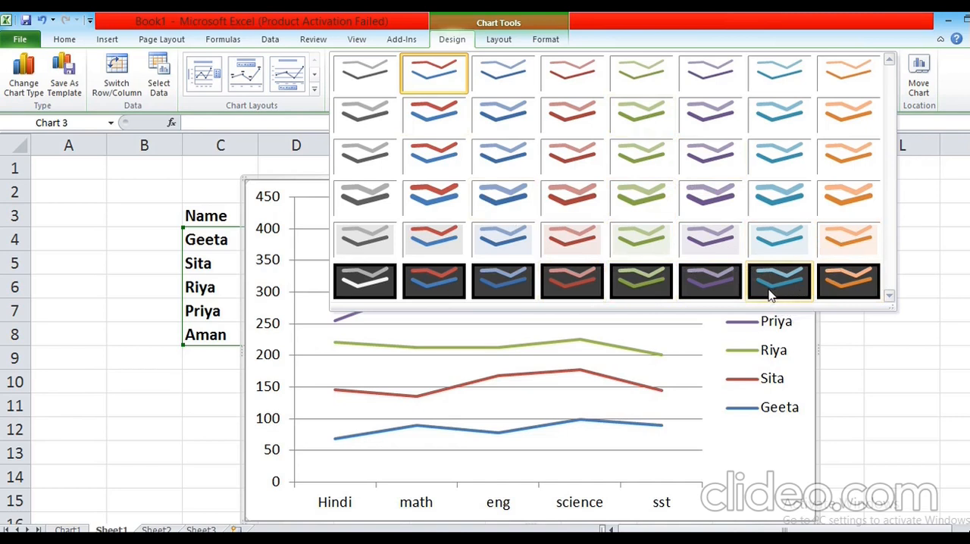
pyautogui.click(560, 285)
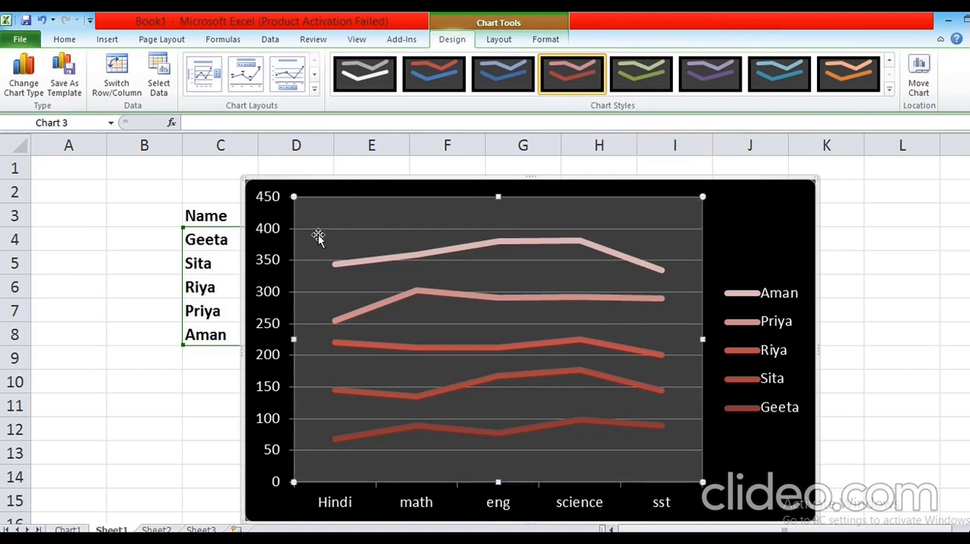
pyautogui.moveTo(264, 190); pyautogui.dragTo(266, 184)
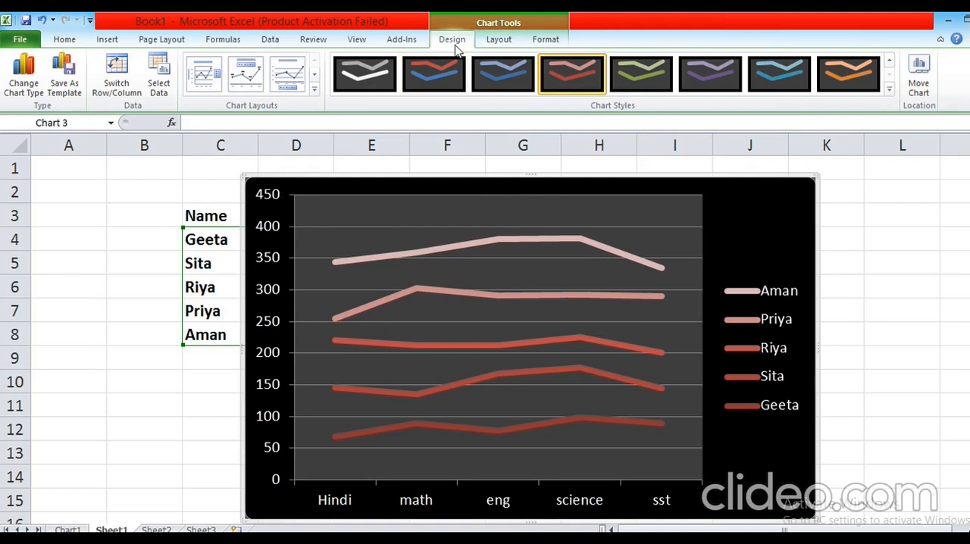
pyautogui.click(890, 90)
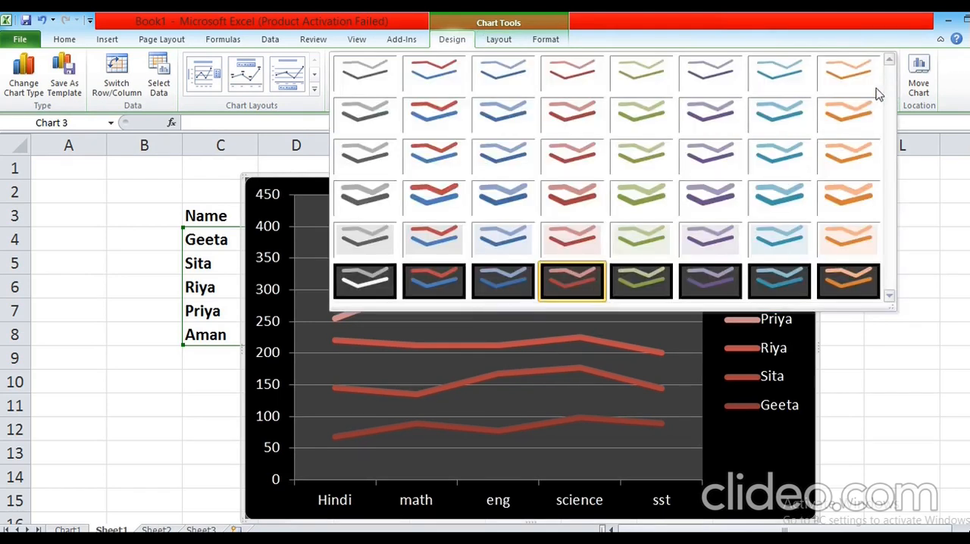
pyautogui.click(722, 127)
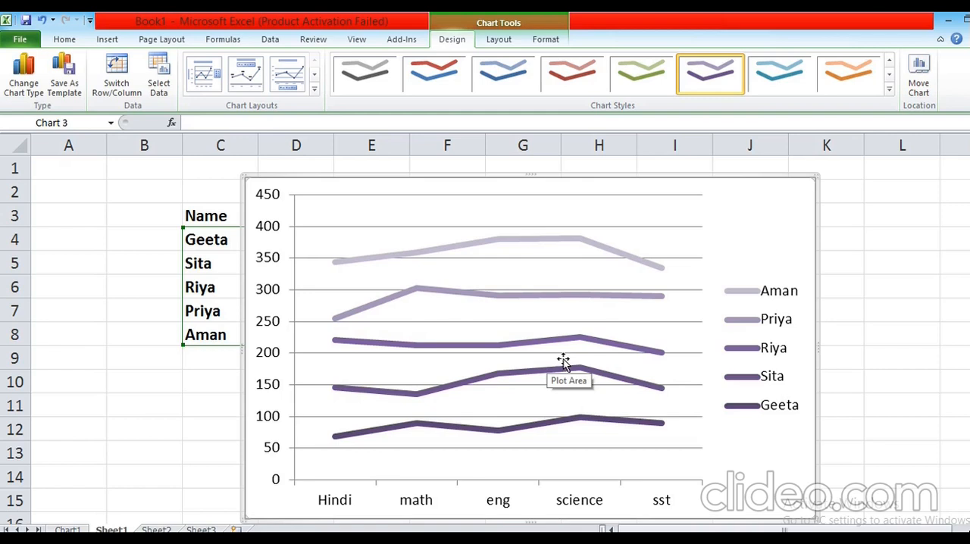
# Remove the second student's series, from row 5, from the line chart's source data.
pyautogui.rightClick(639, 297)
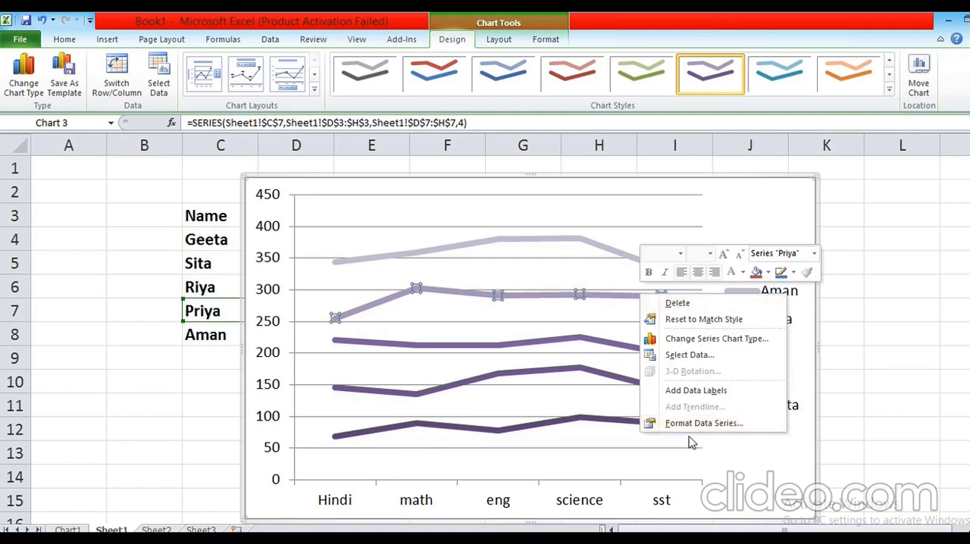
pyautogui.click(687, 356)
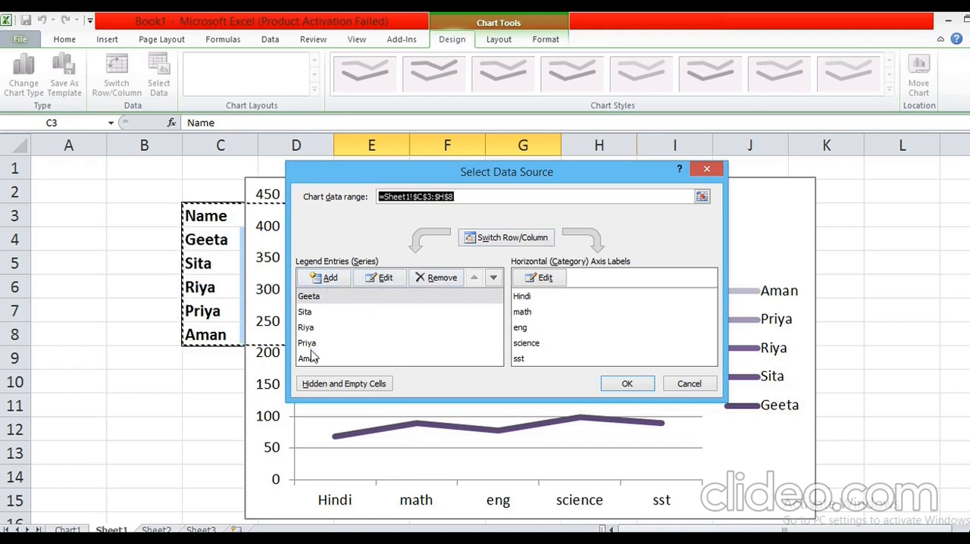
pyautogui.click(306, 314)
pyautogui.click(448, 285)
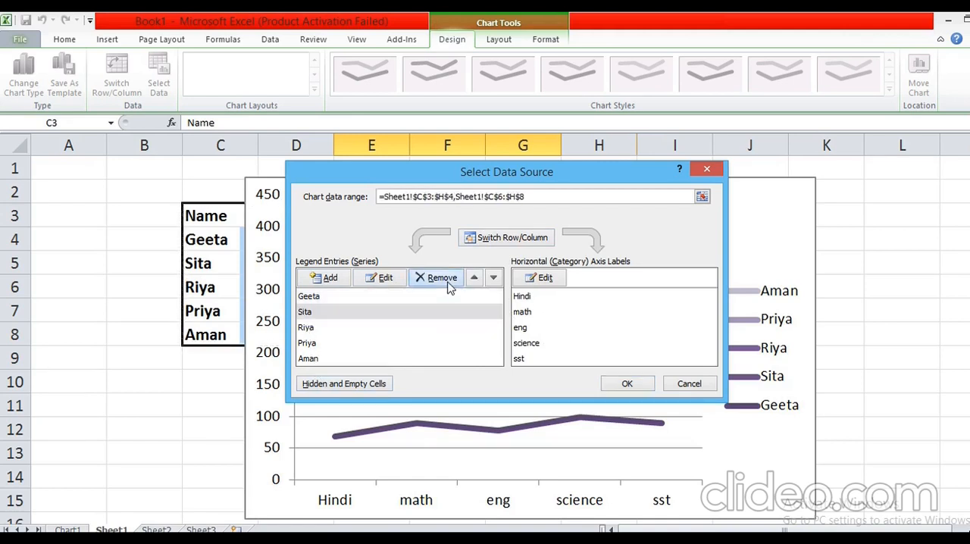
pyautogui.click(628, 384)
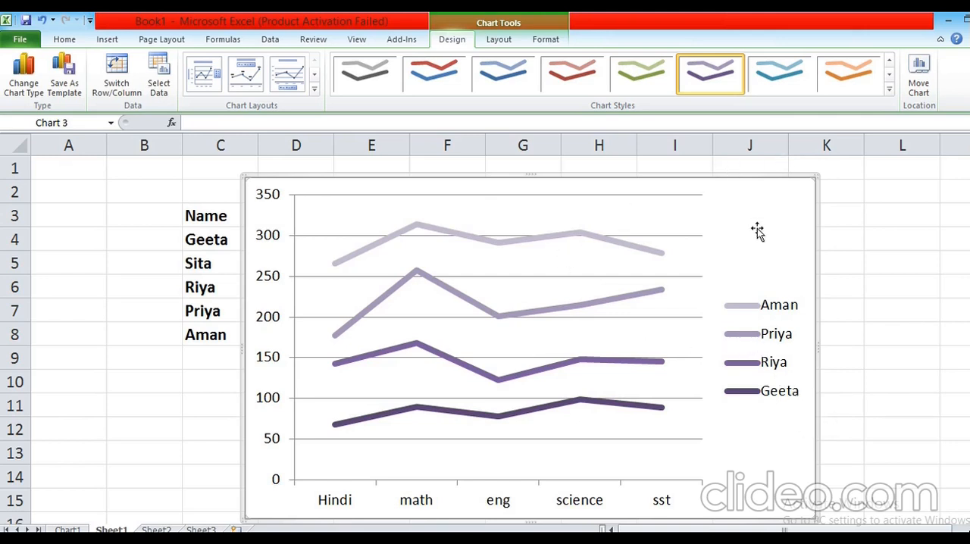
pyautogui.rightClick(303, 231)
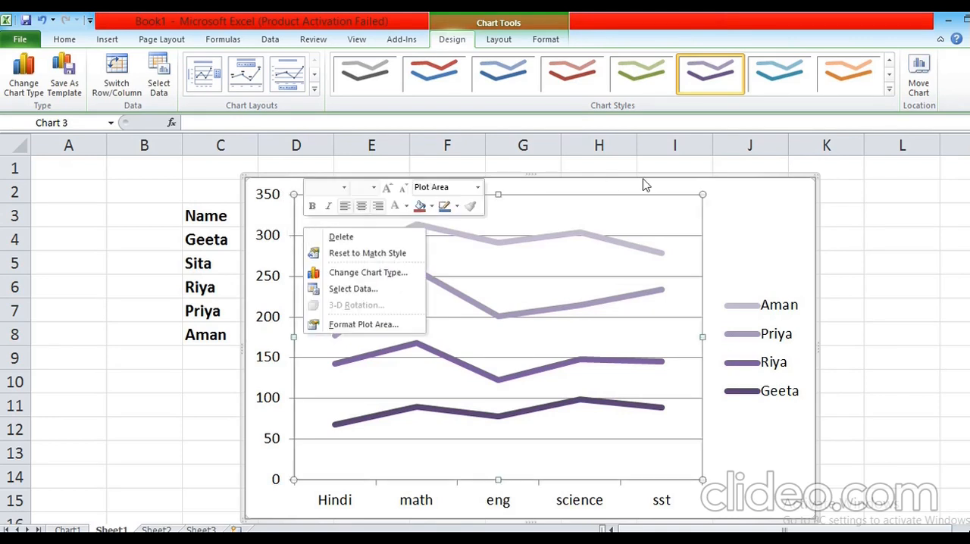
pyautogui.rightClick(667, 210)
pyautogui.rightClick(795, 220)
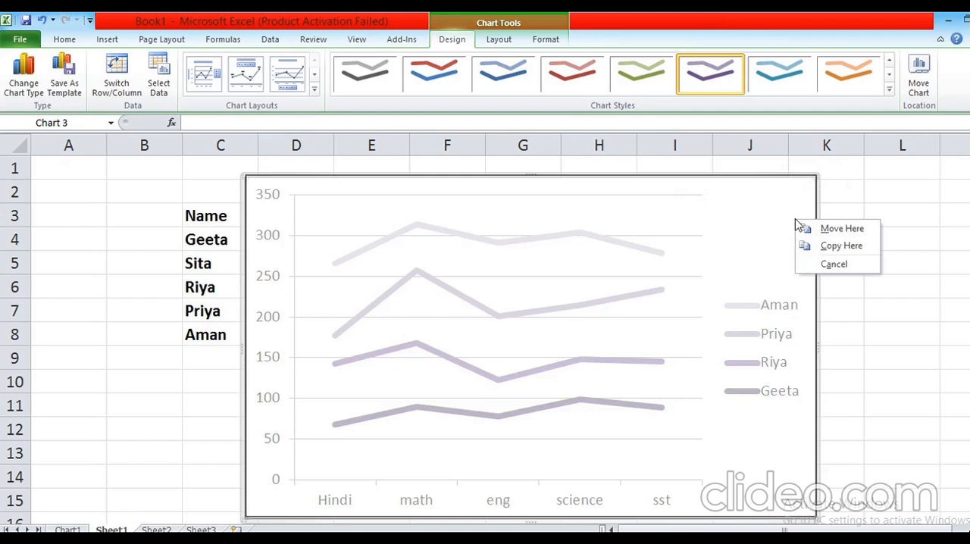
pyautogui.press('Escape')
pyautogui.rightClick(362, 179)
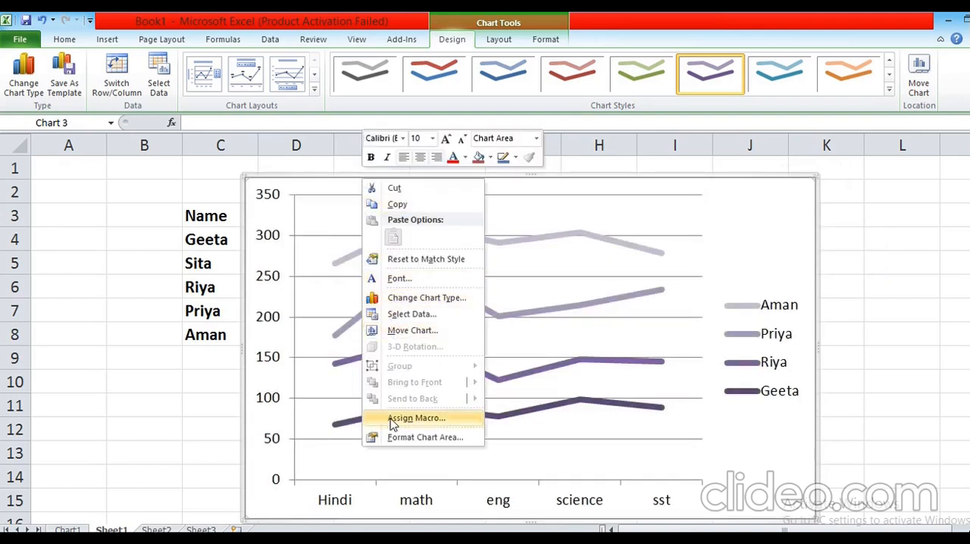
pyautogui.rightClick(711, 367)
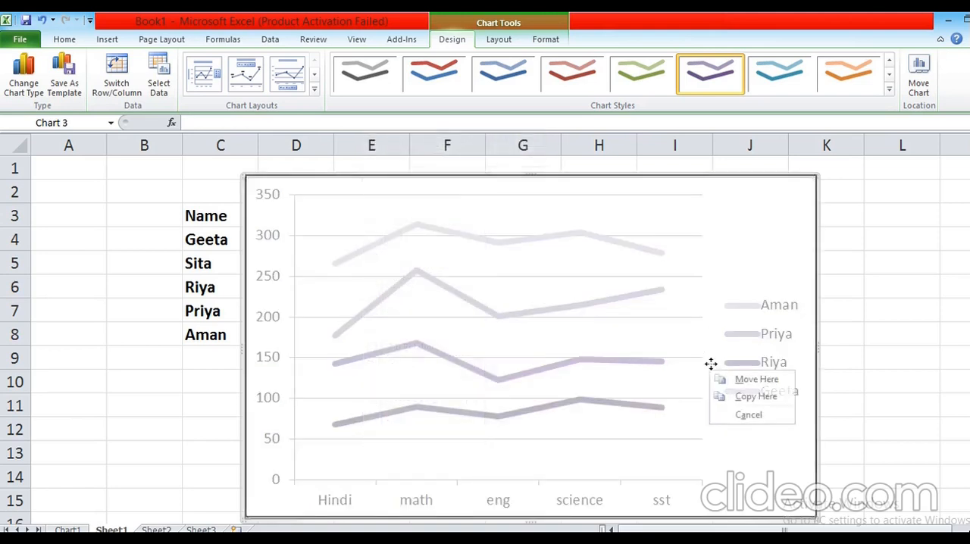
# Open the line chart's data source settings and try adding a new series.
pyautogui.rightClick(548, 253)
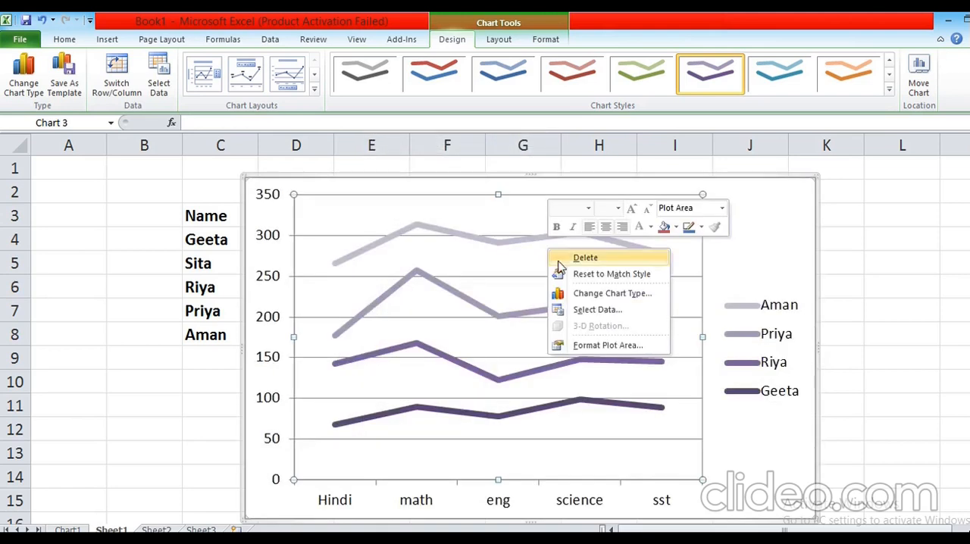
pyautogui.click(590, 310)
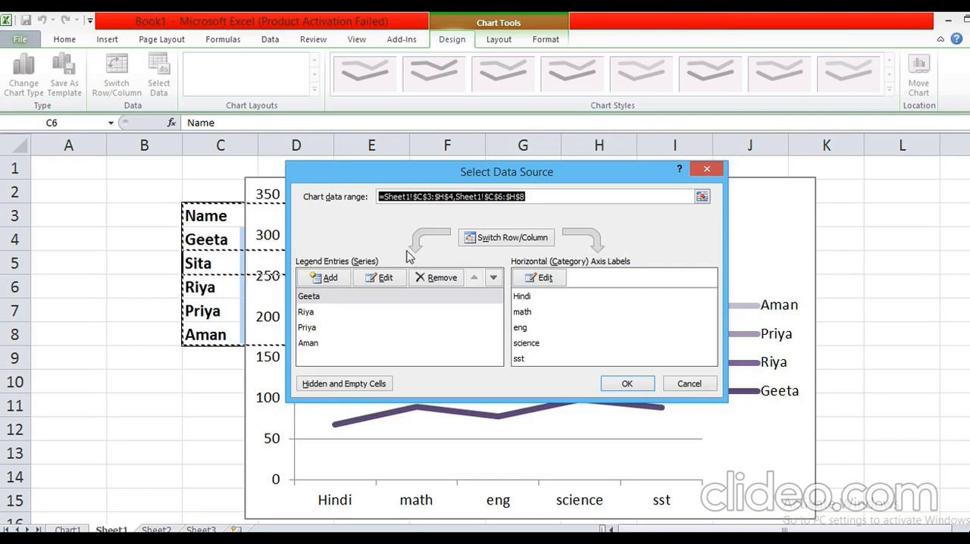
pyautogui.click(327, 281)
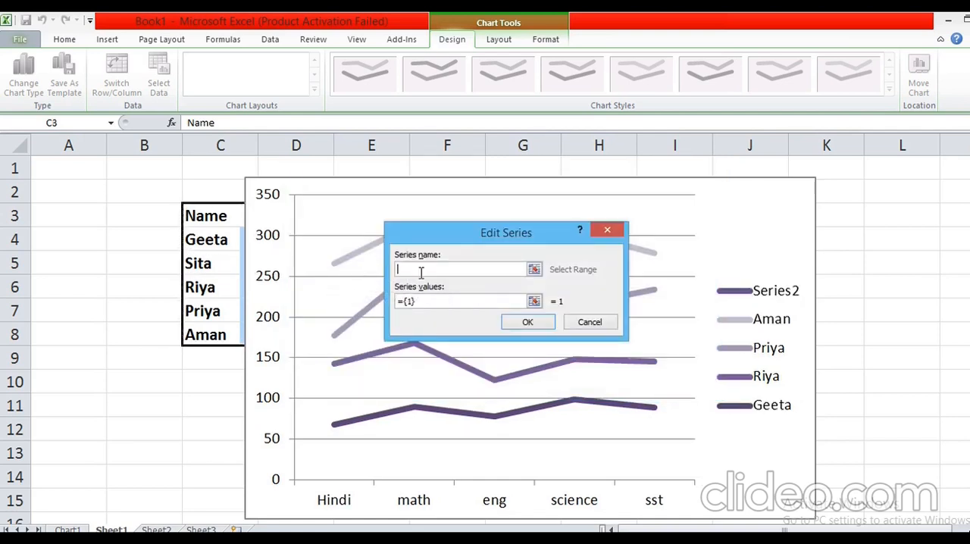
pyautogui.click(535, 270)
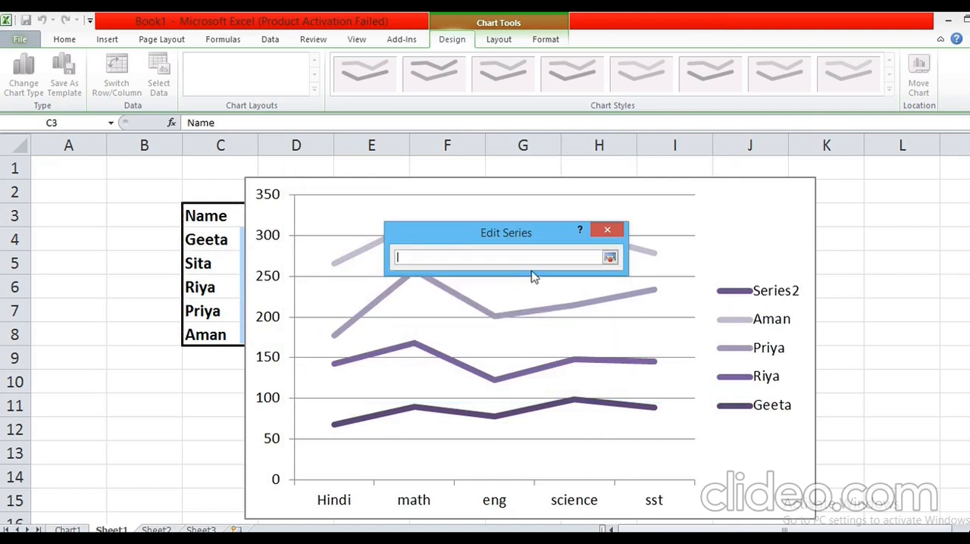
pyautogui.click(611, 258)
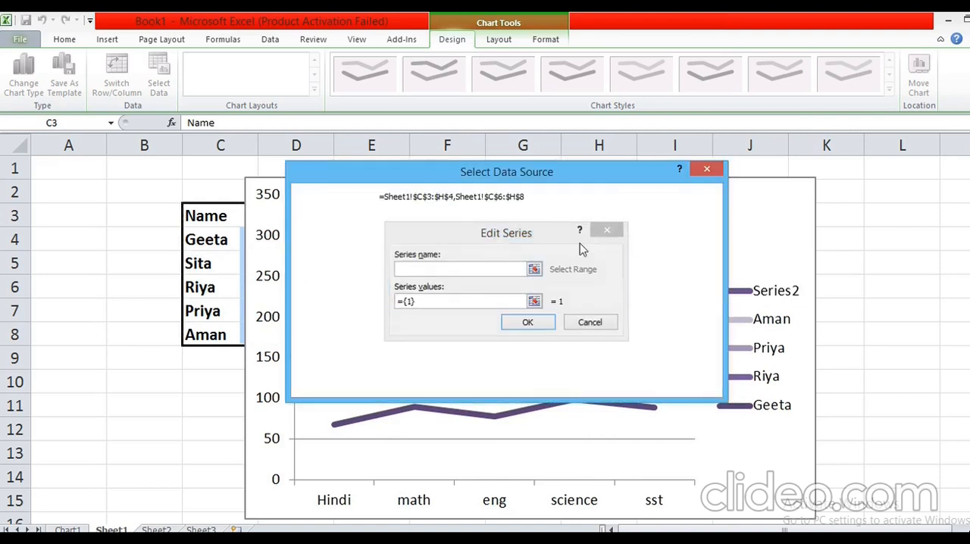
# Try to set the first series' name reference to the range C3:I8, and close the series editing.
pyautogui.click(385, 278)
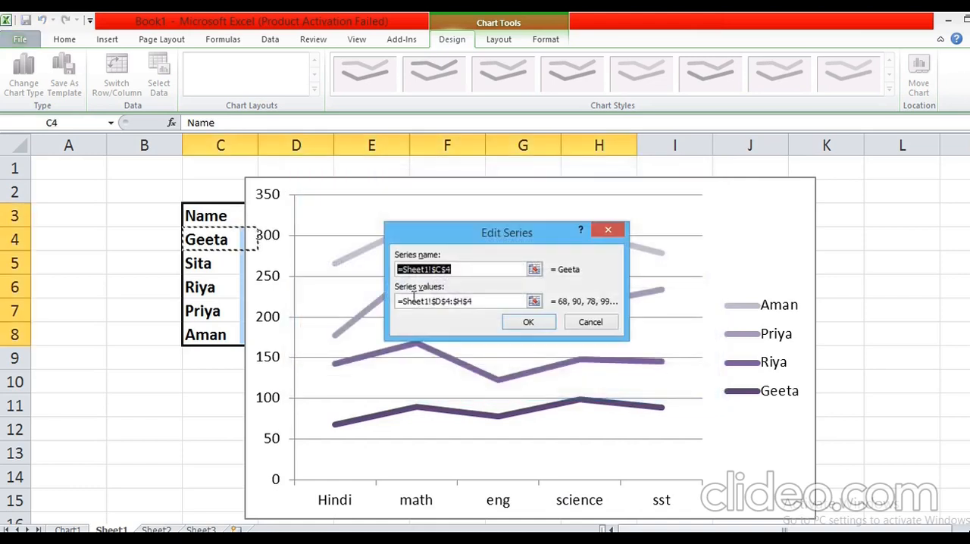
pyautogui.moveTo(220, 216); pyautogui.dragTo(658, 338)
pyautogui.click(512, 324)
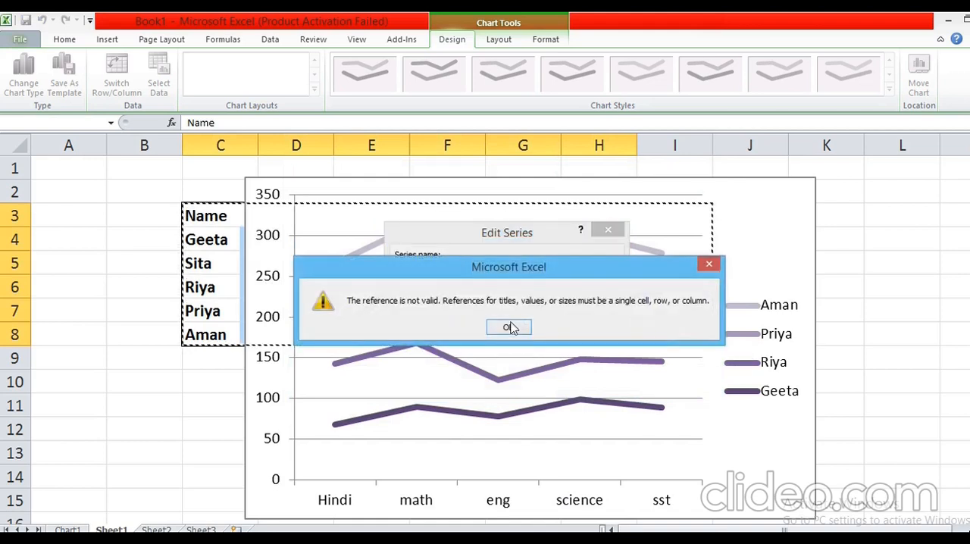
pyautogui.click(512, 327)
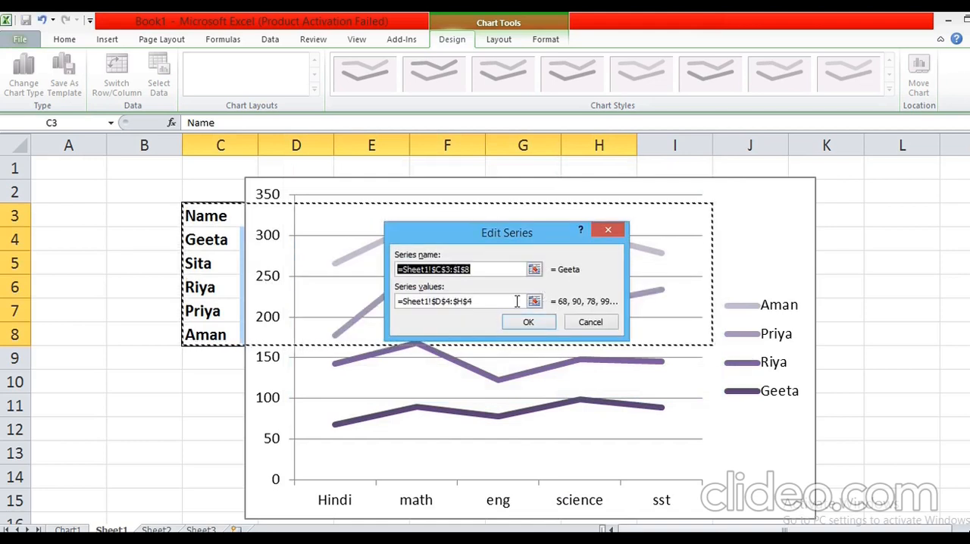
pyautogui.click(528, 322)
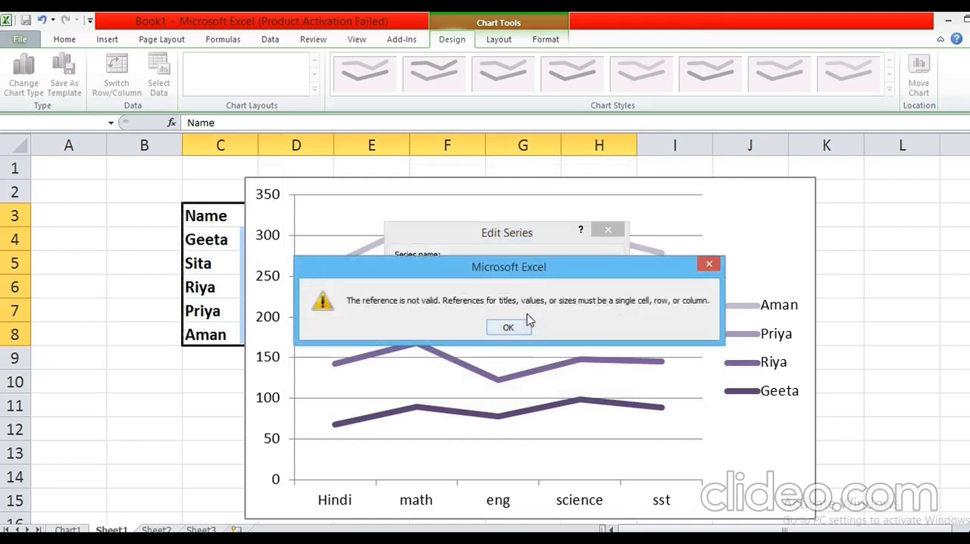
pyautogui.click(707, 267)
pyautogui.click(611, 229)
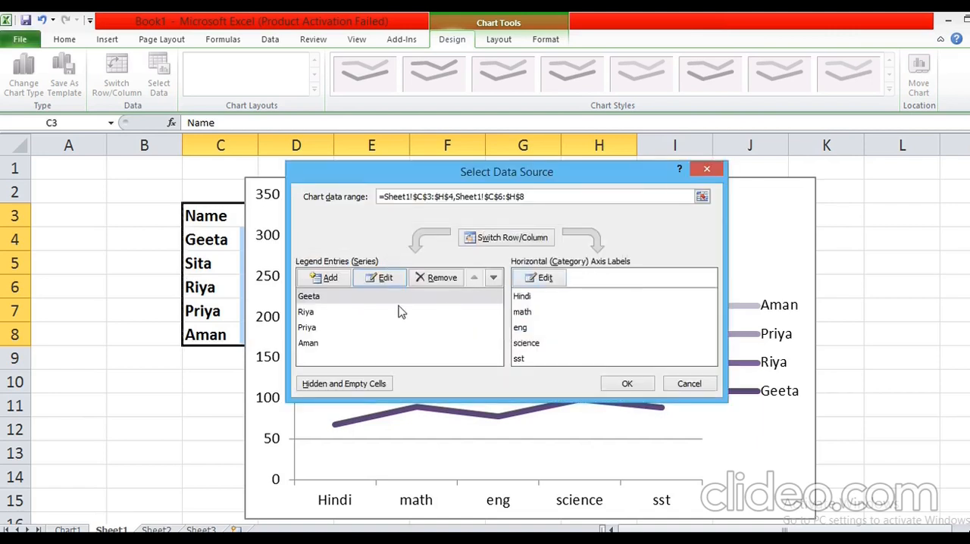
# Remove the first student's series, from row 4, from the line chart's source data.
pyautogui.click(313, 301)
pyautogui.click(449, 283)
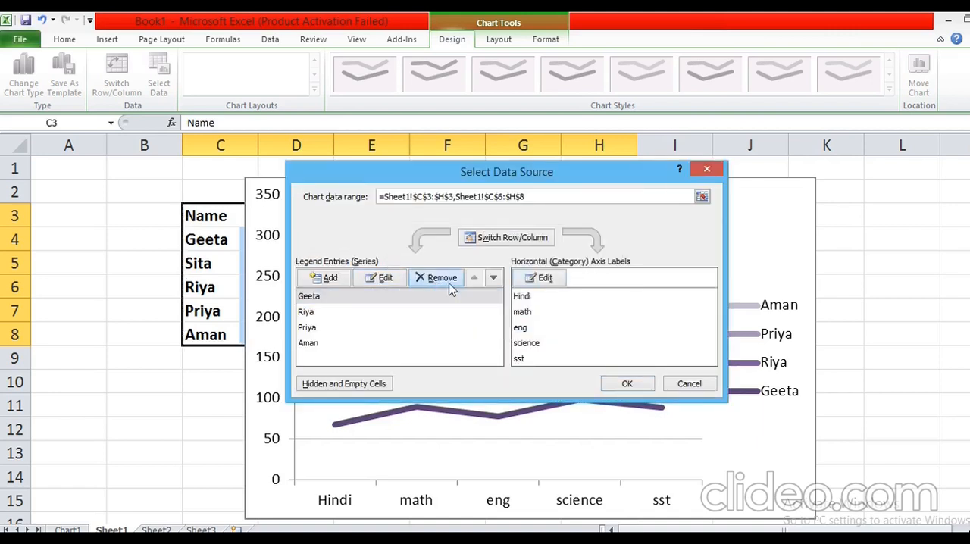
pyautogui.click(627, 384)
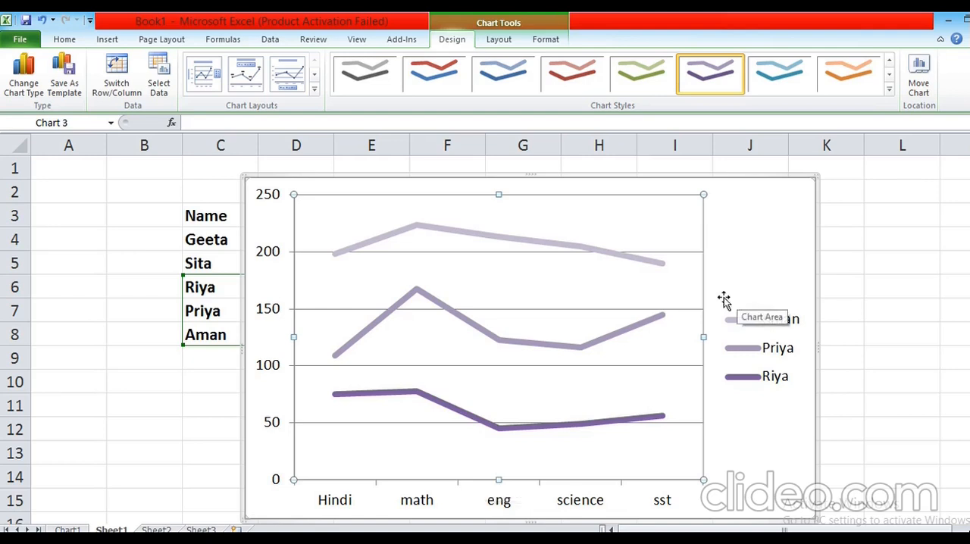
# Open the line chart's data source settings.
pyautogui.rightClick(772, 230)
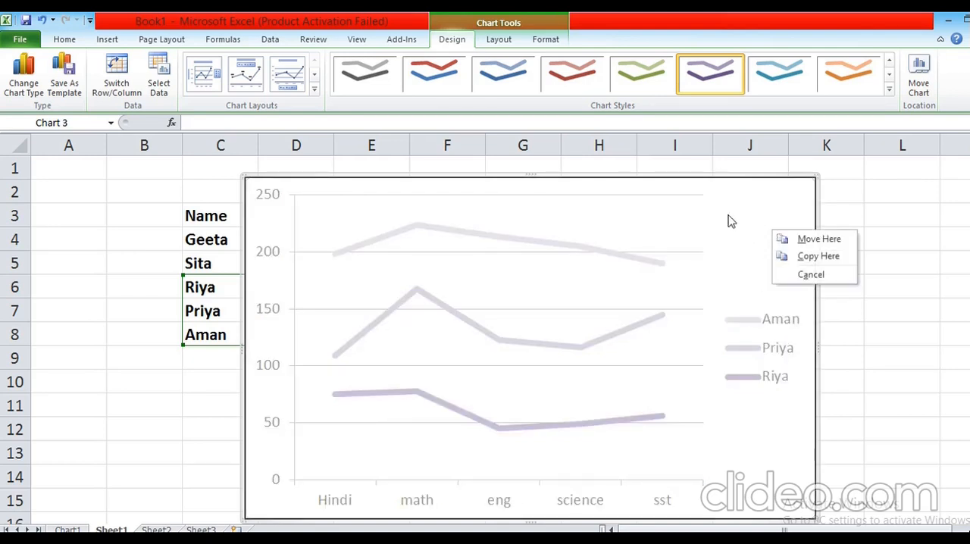
pyautogui.rightClick(691, 223)
pyautogui.click(735, 286)
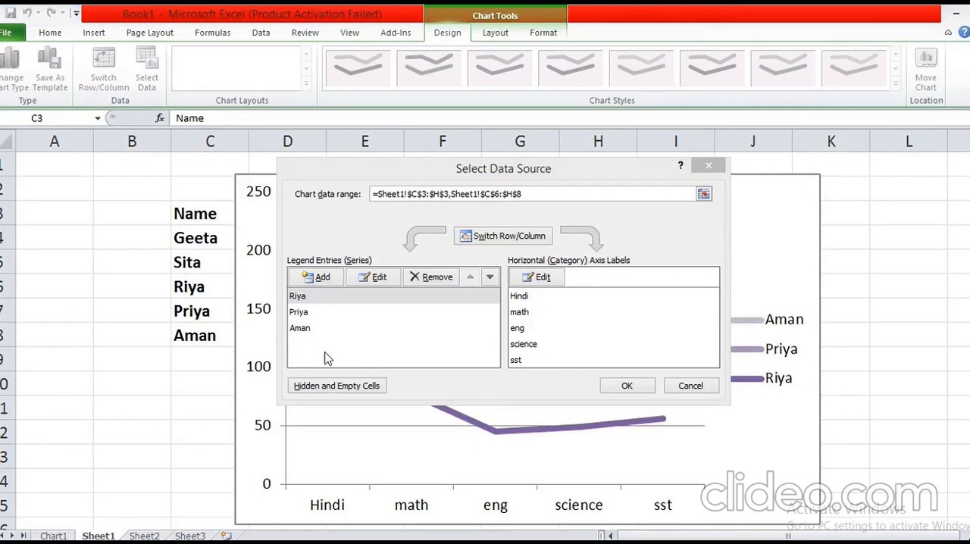
# Set the first series' name reference to cell C5, keeping its values reference.
pyautogui.click(379, 278)
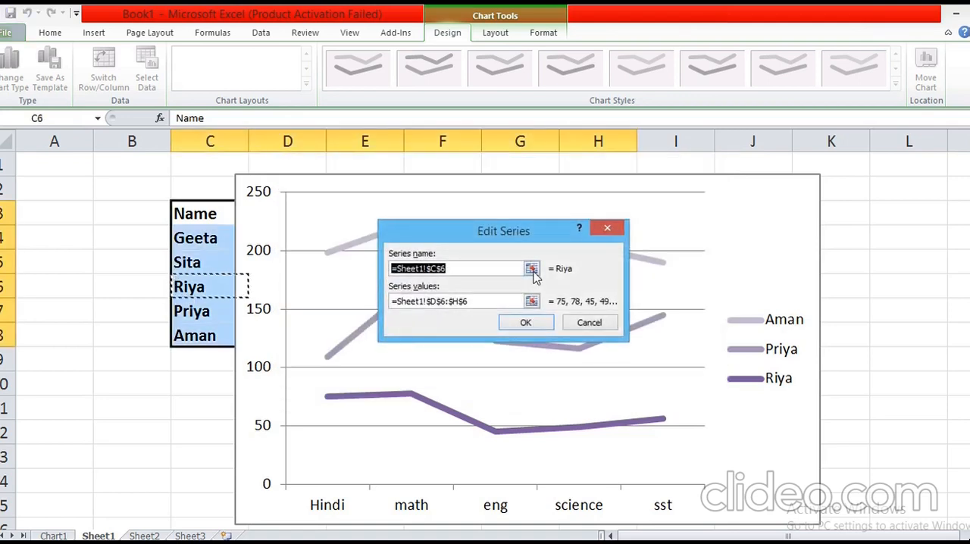
pyautogui.click(532, 269)
pyautogui.click(196, 261)
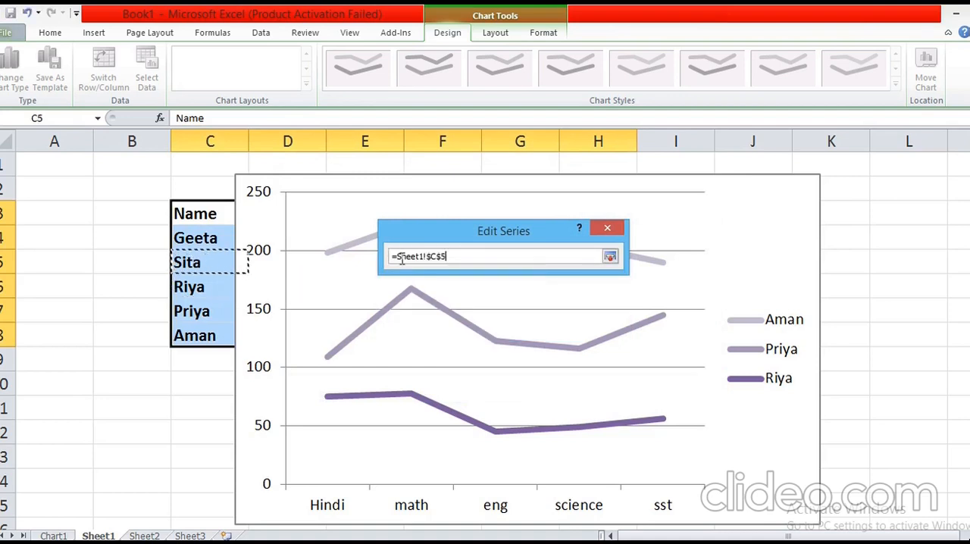
pyautogui.click(611, 258)
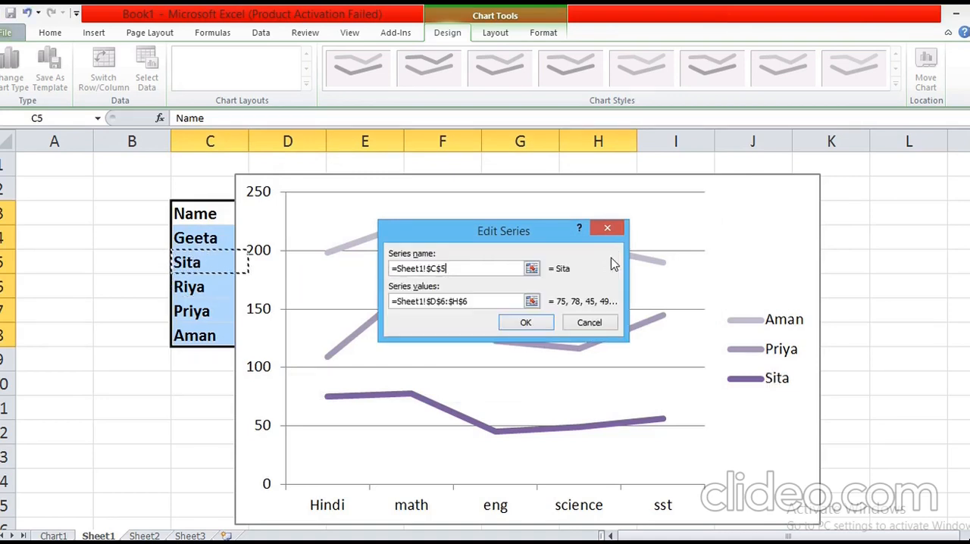
pyautogui.click(526, 323)
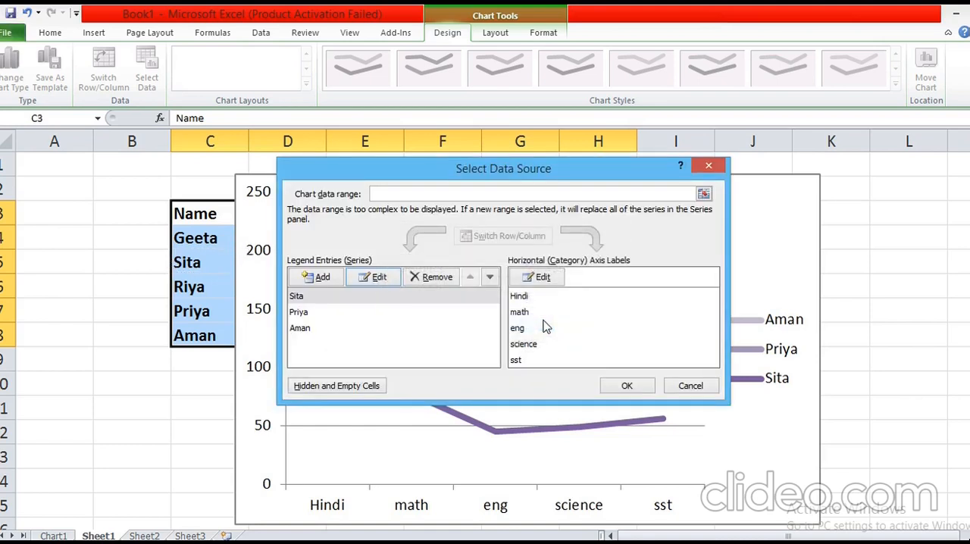
# Change the first series' name reference to cell C4 in the data source settings.
pyautogui.click(378, 282)
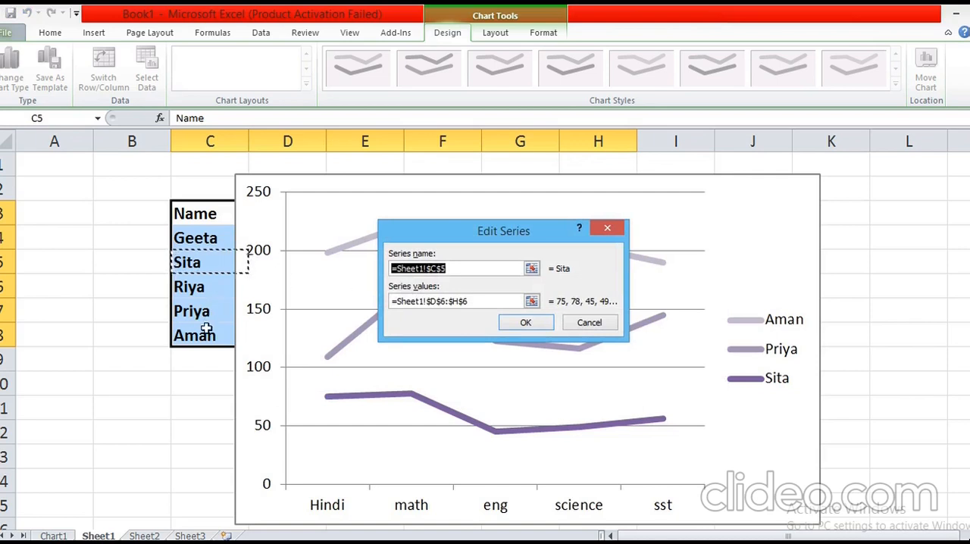
pyautogui.click(209, 243)
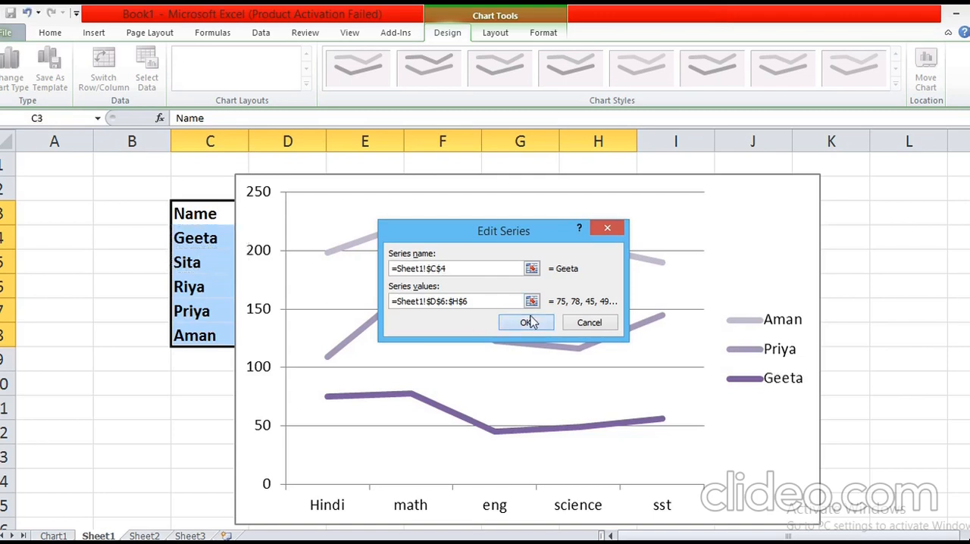
pyautogui.click(527, 322)
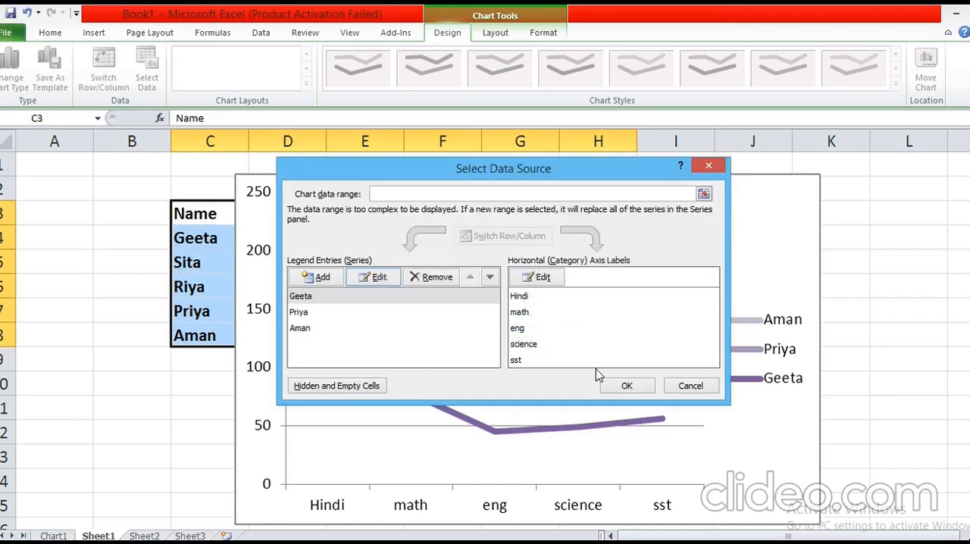
# Add a new series named from the range C4:I4 with the default values, and apply the data source changes.
pyautogui.click(319, 278)
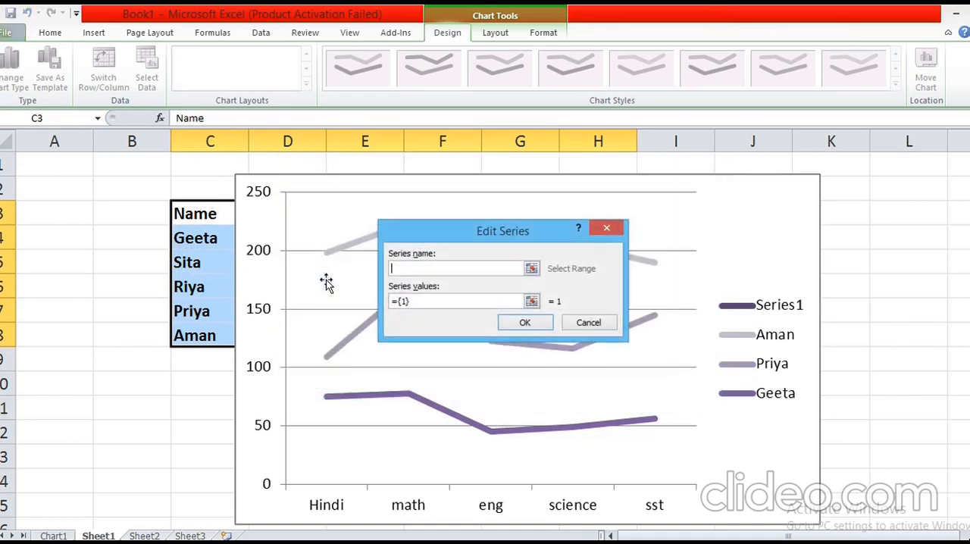
pyautogui.click(531, 269)
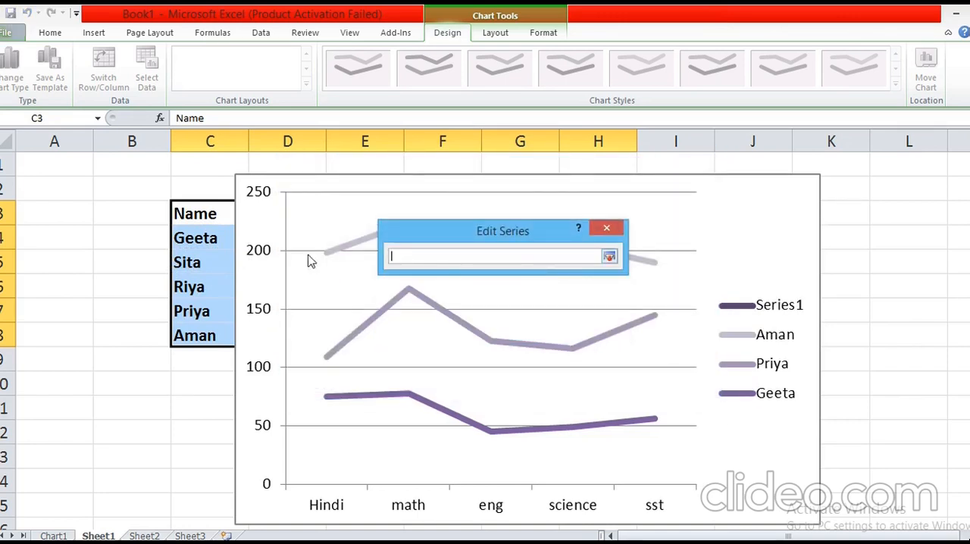
pyautogui.moveTo(205, 239); pyautogui.dragTo(665, 245)
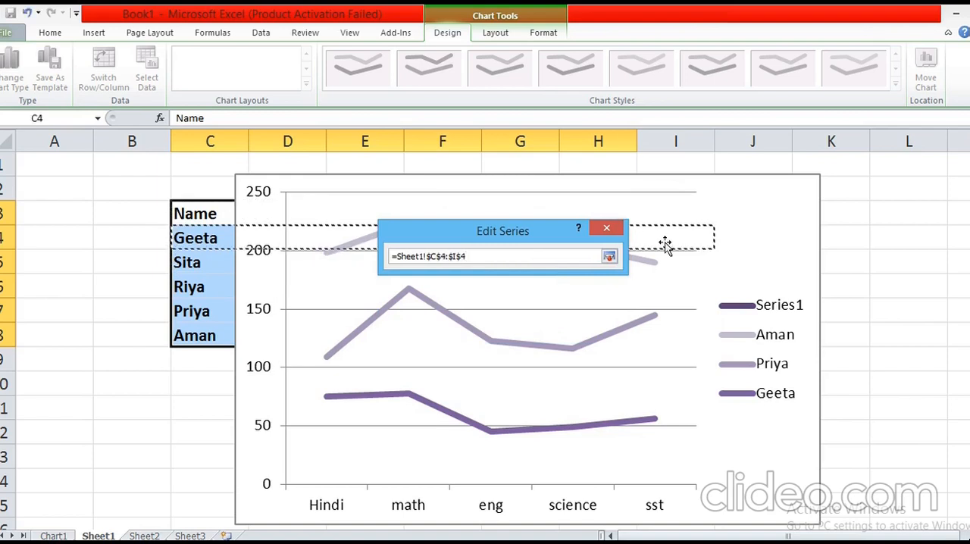
pyautogui.click(610, 257)
pyautogui.click(525, 322)
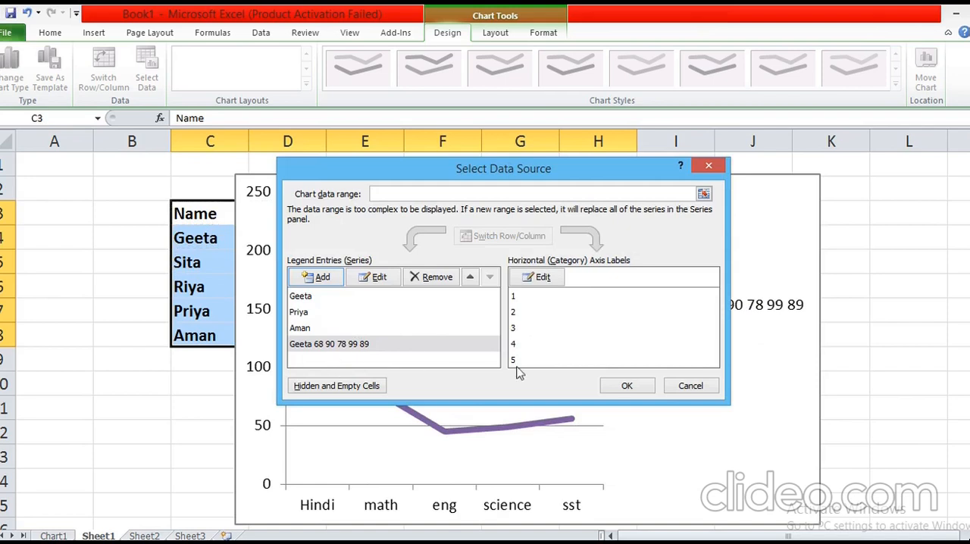
pyautogui.click(616, 388)
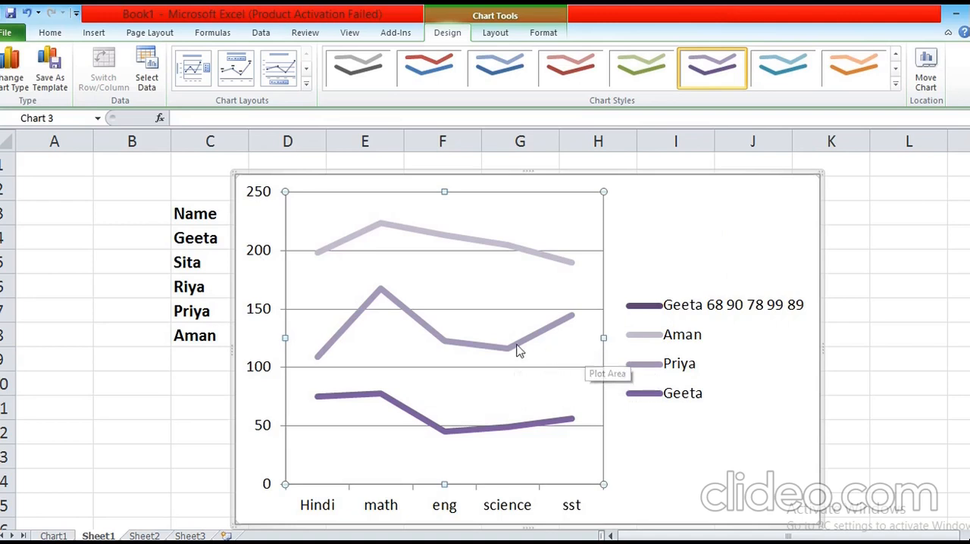
pyautogui.moveTo(518, 351)
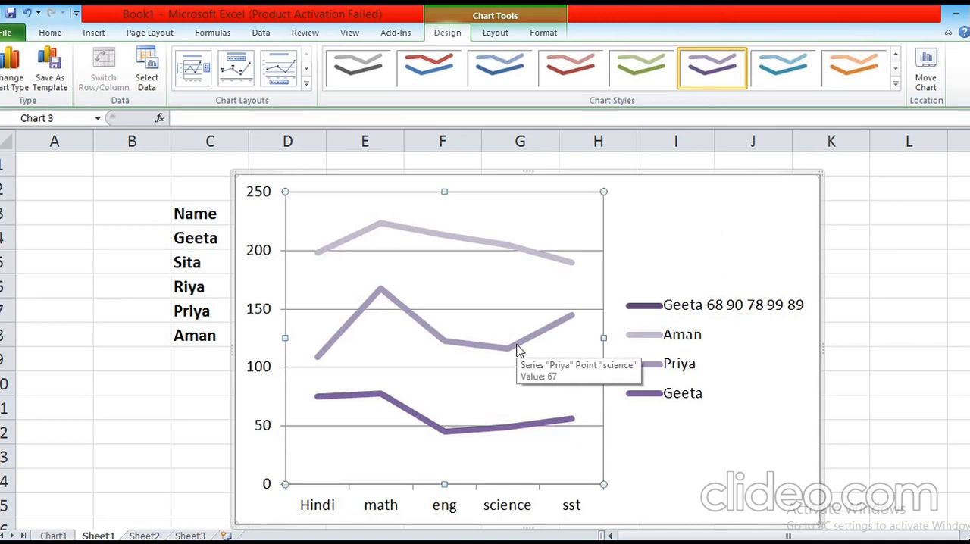